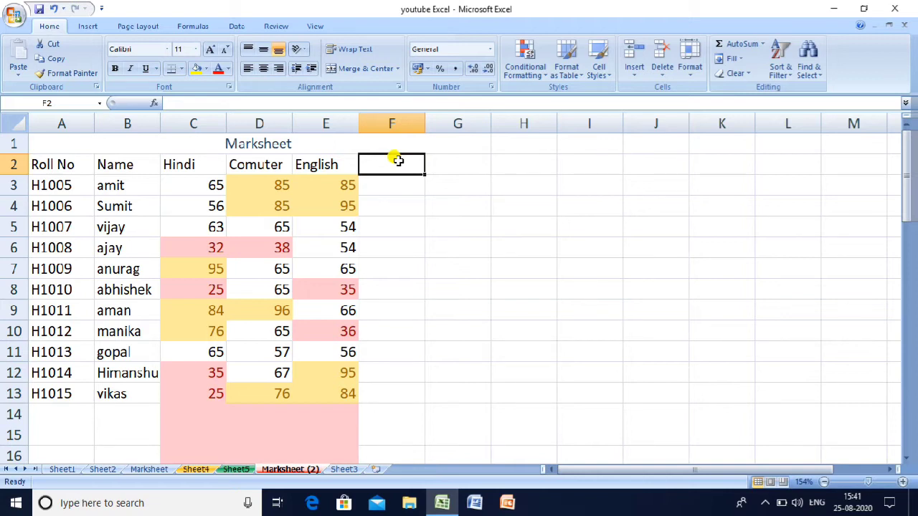
pyautogui.write('SUM')
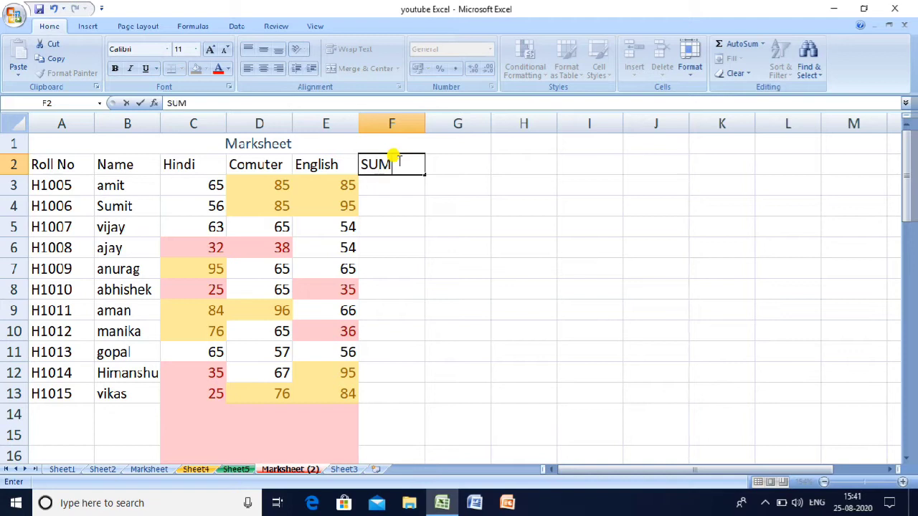
pyautogui.write('()')
pyautogui.press('Return')
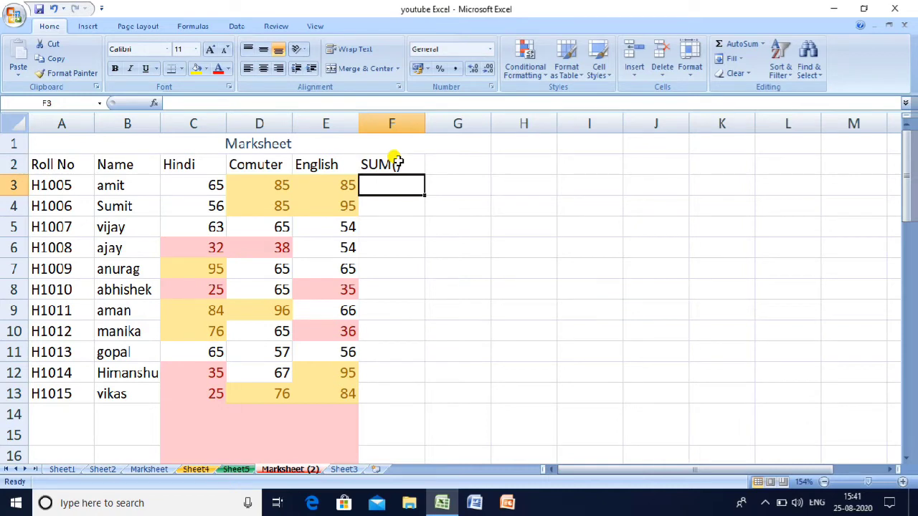
pyautogui.click(397, 162)
pyautogui.press('Delete')
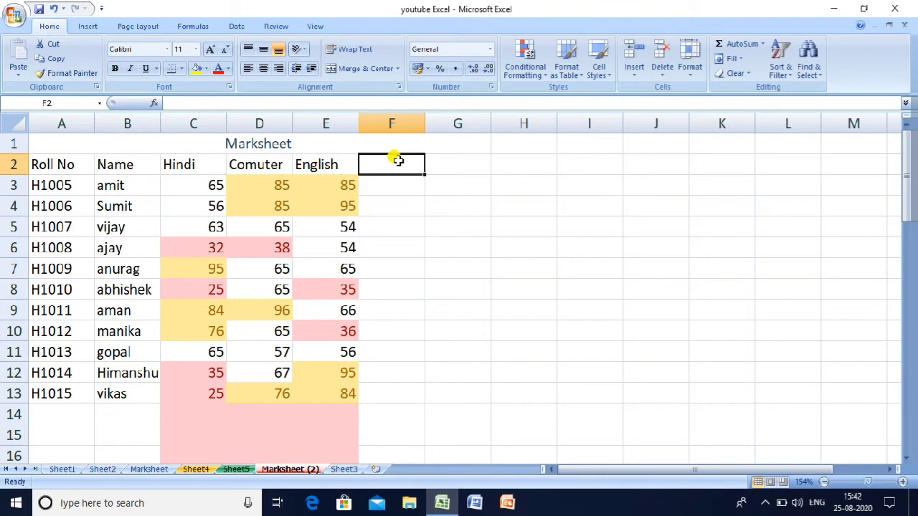
# Step: Enter the header "by value" in F2 and add the row's three marks in F3 with =65+85+85
pyautogui.write('by value')
pyautogui.press('Return')
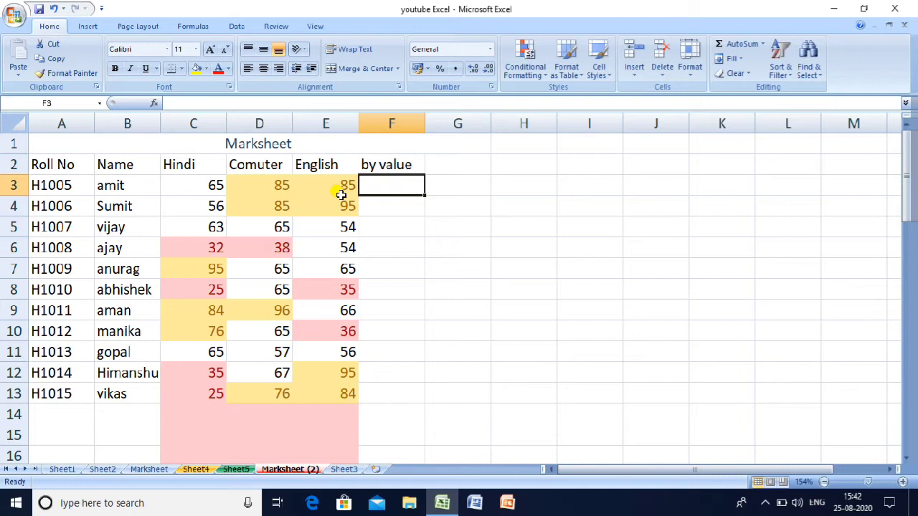
pyautogui.write('=')
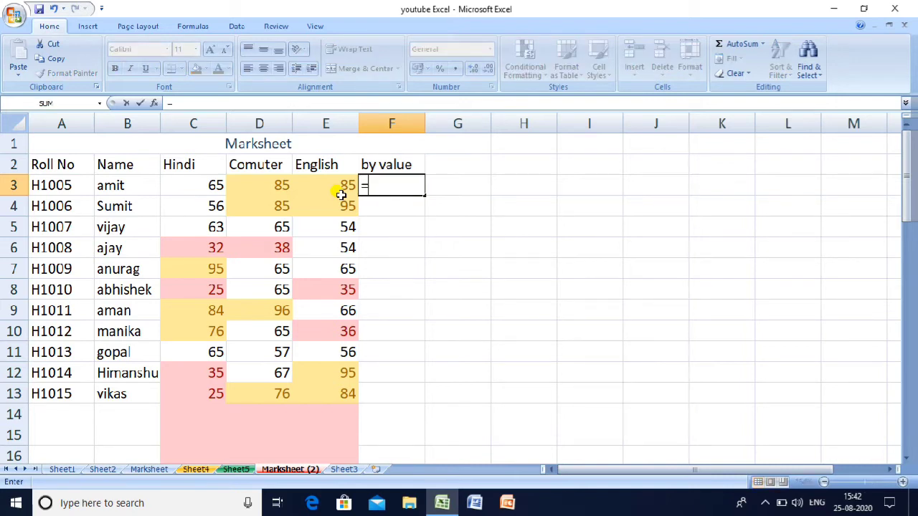
pyautogui.write('65+85+85')
pyautogui.press('Return')
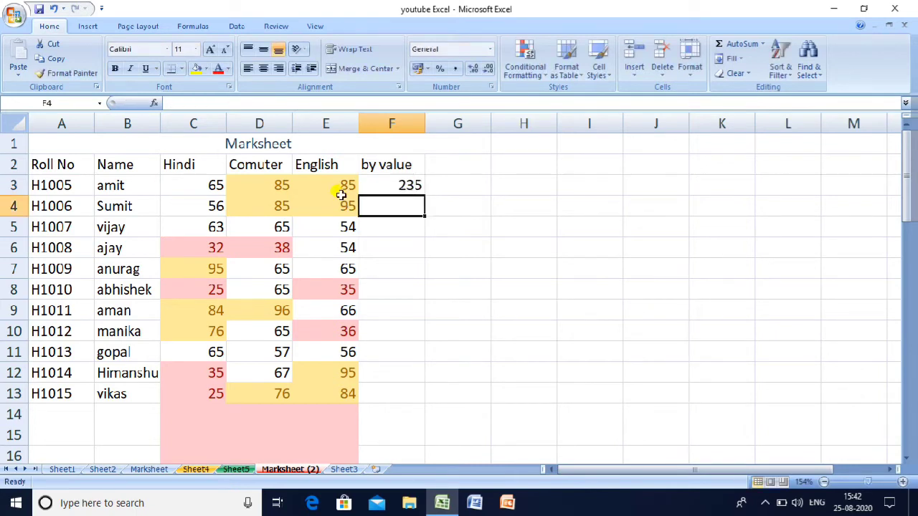
# Step: Enter "by cell address" as the column header in G2
pyautogui.press('Up')
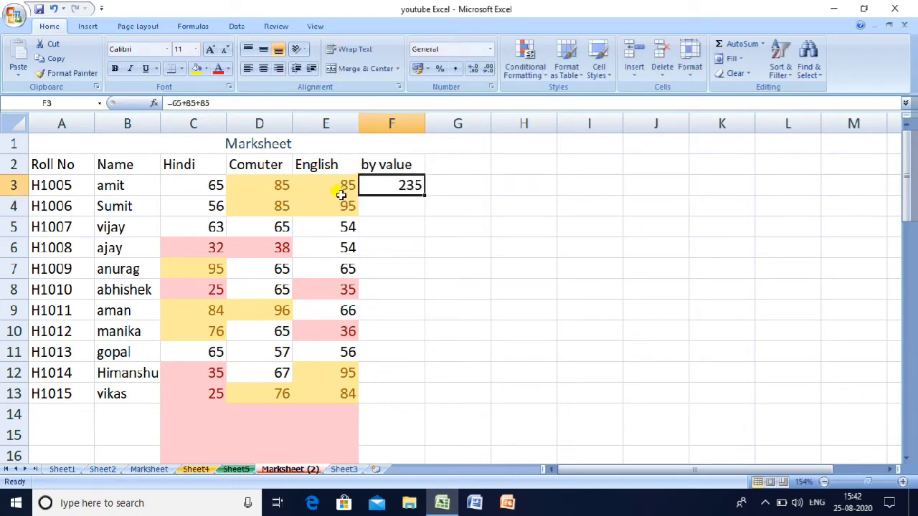
pyautogui.press('Right')
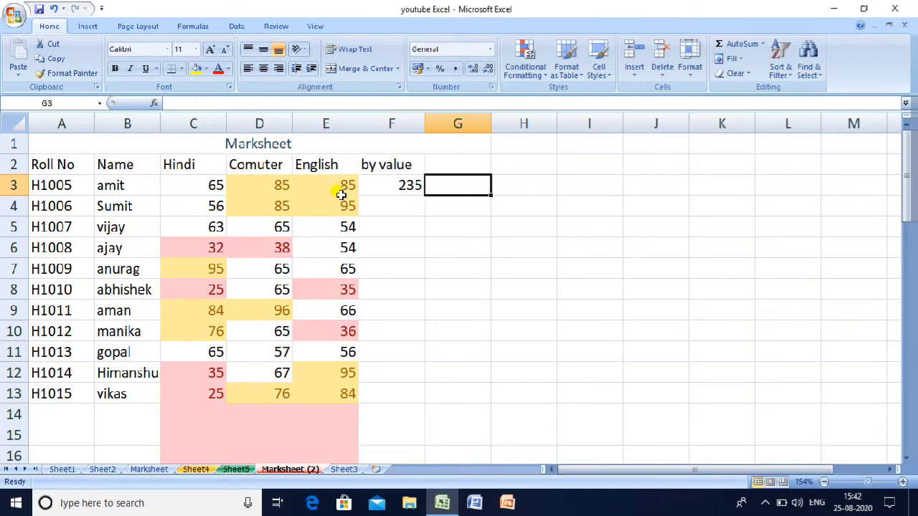
pyautogui.press('Up')
pyautogui.write('b')
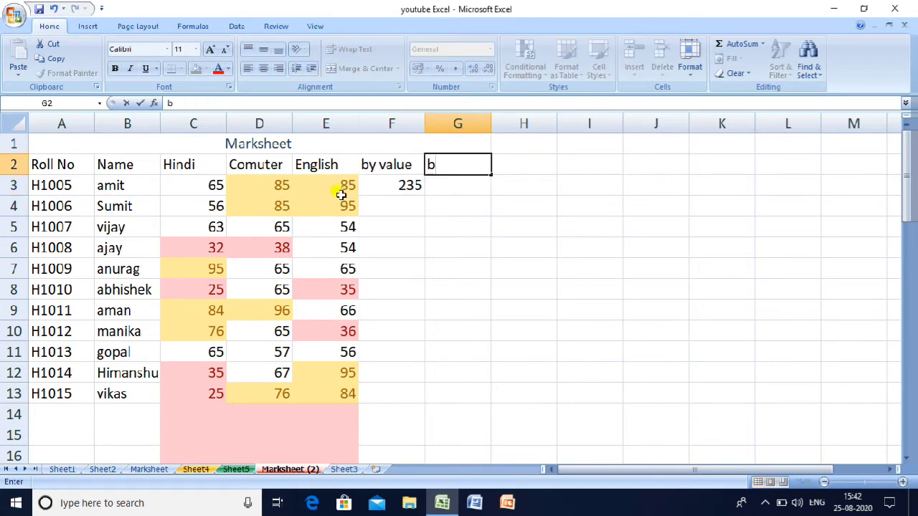
pyautogui.write('y cell address')
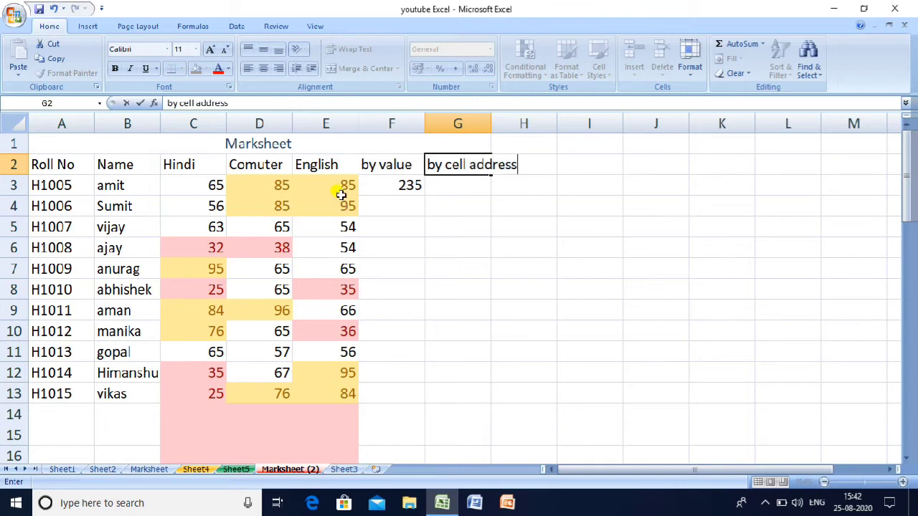
pyautogui.press('Return')
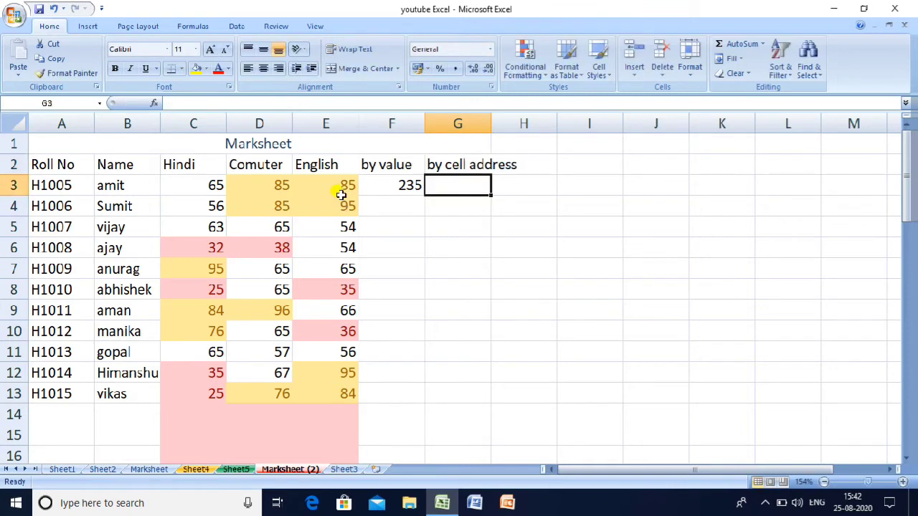
# Step: Add the row's three marks in G3 by cell reference with =c3+d3+e3
pyautogui.write('=')
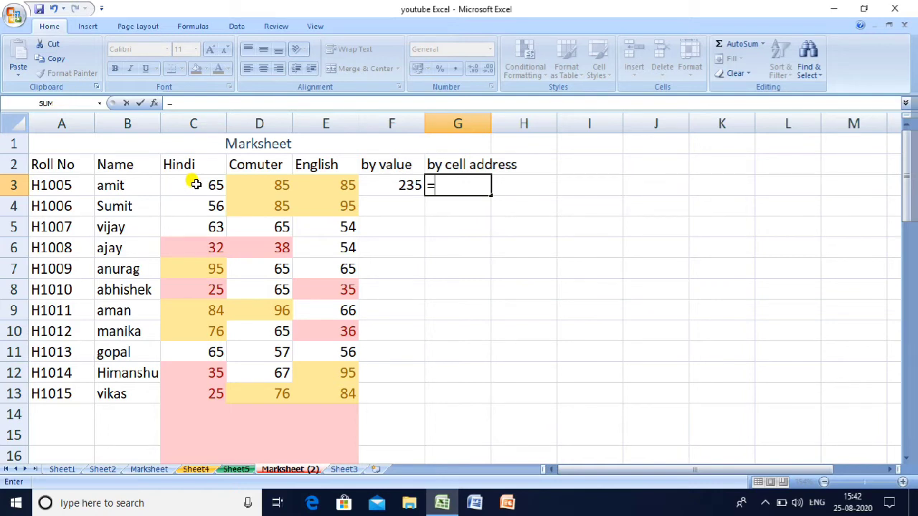
pyautogui.write('c3')
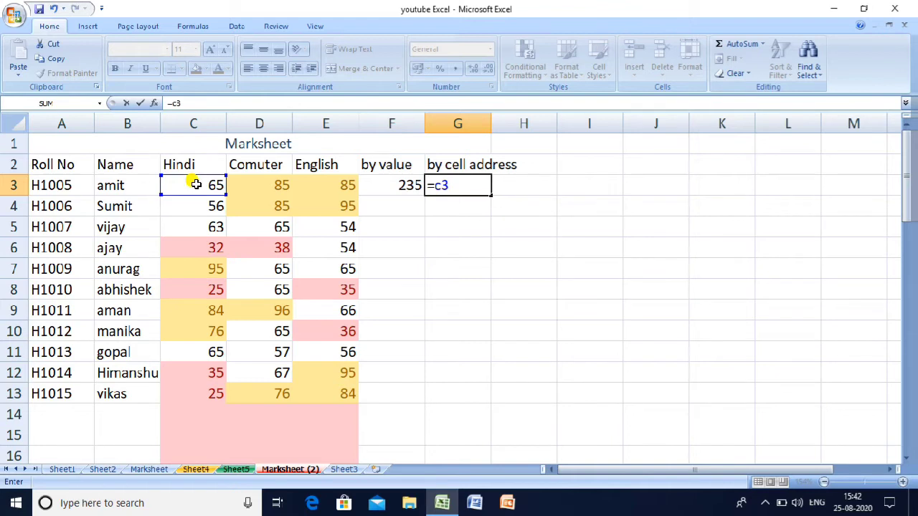
pyautogui.write('+')
pyautogui.write('d3')
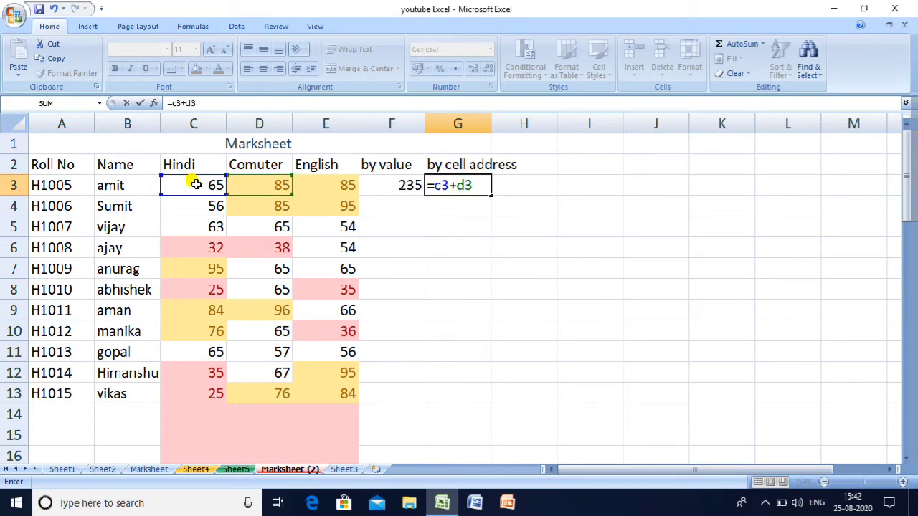
pyautogui.write('+e3')
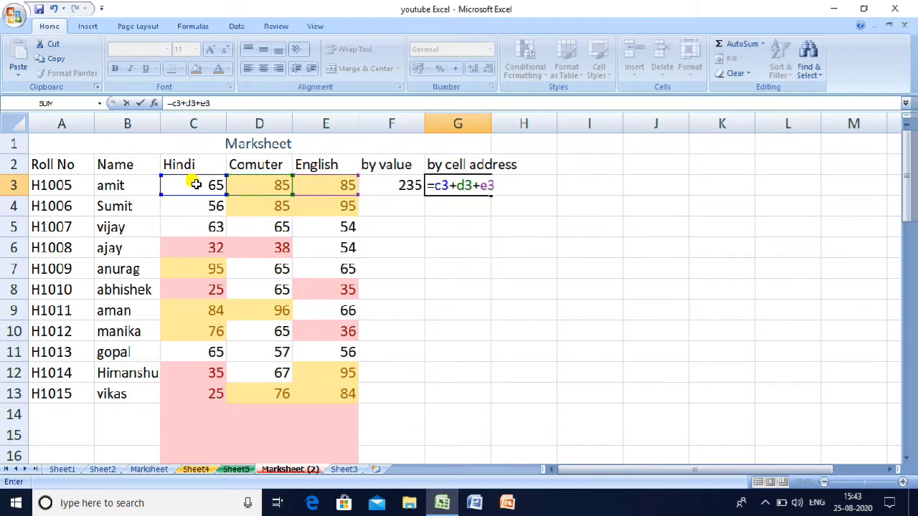
pyautogui.press('Return')
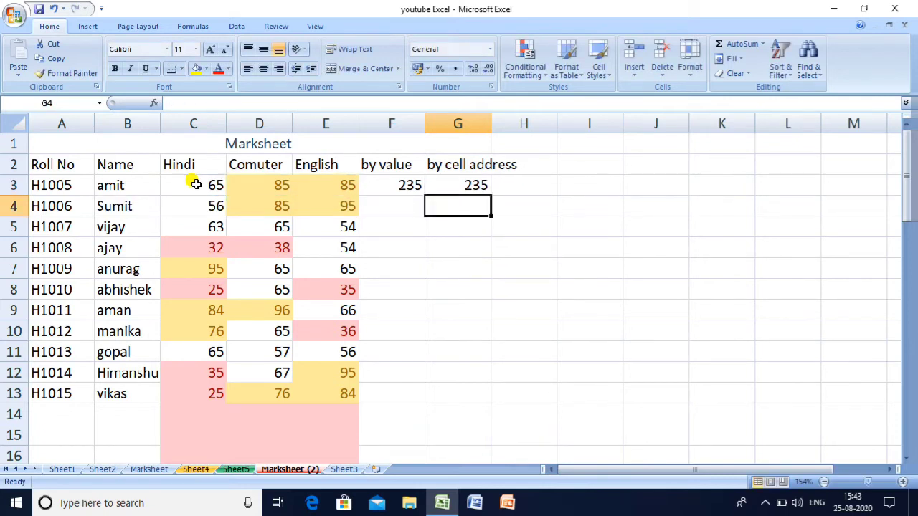
# Step: Set the Comuter mark in D3 to 54 and compare the formulas behind the totals in F3 and G3
pyautogui.press('Up')
pyautogui.press('Right')
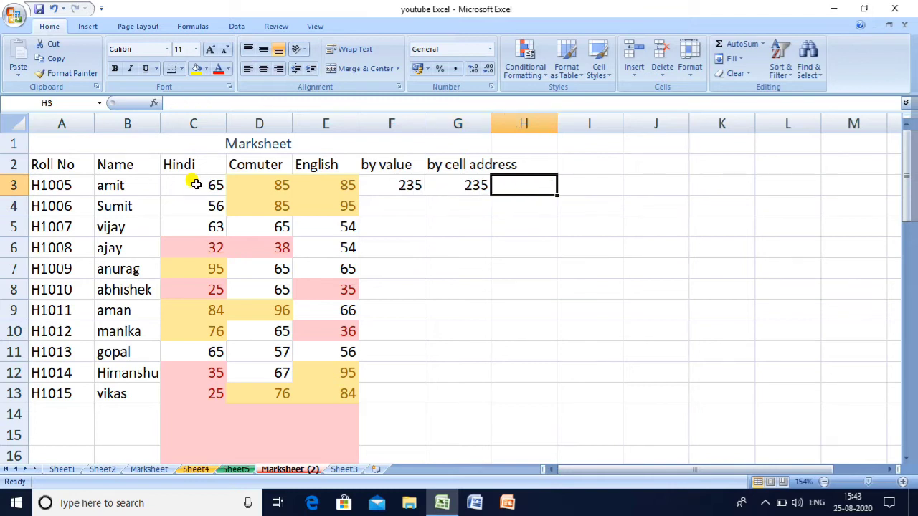
pyautogui.press('Left')
pyautogui.press('Left')
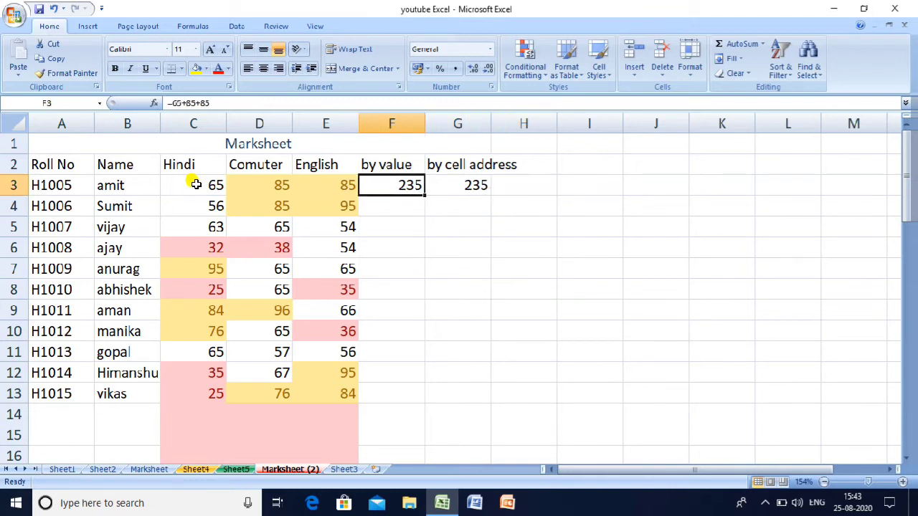
pyautogui.press('Left')
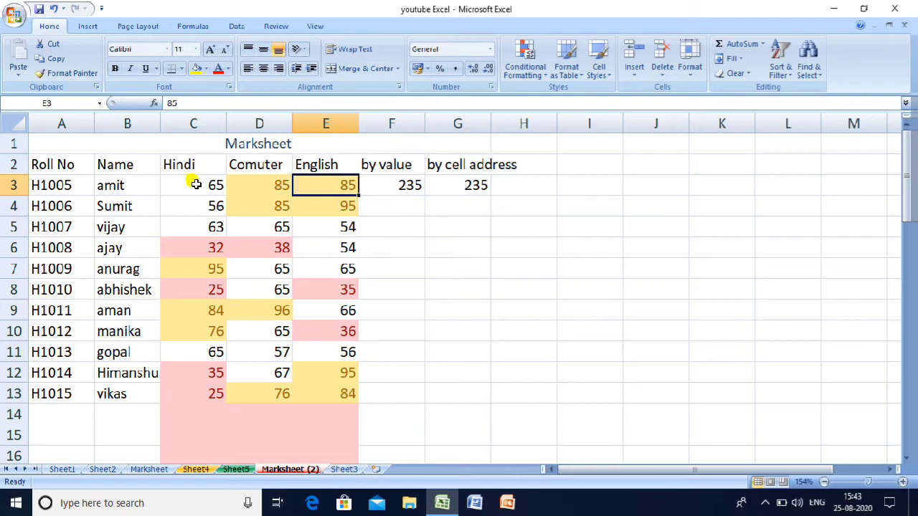
pyautogui.press('Left')
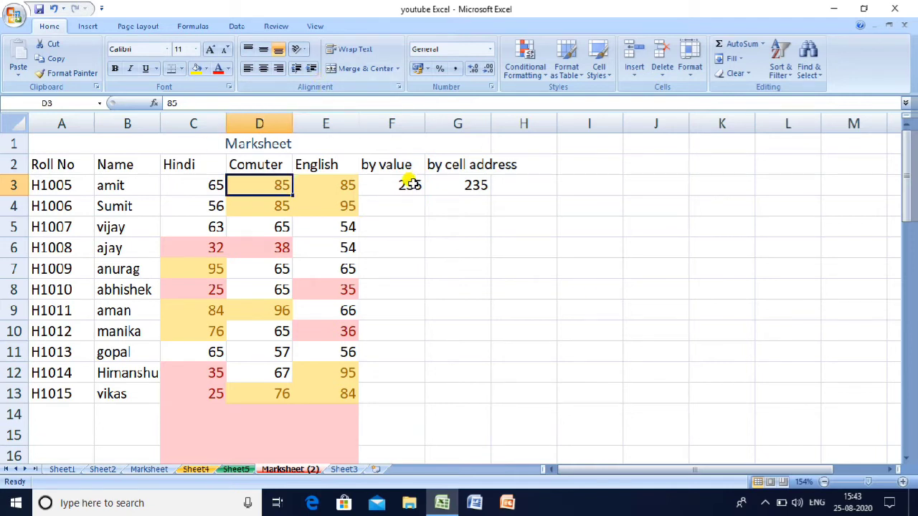
pyautogui.write('54')
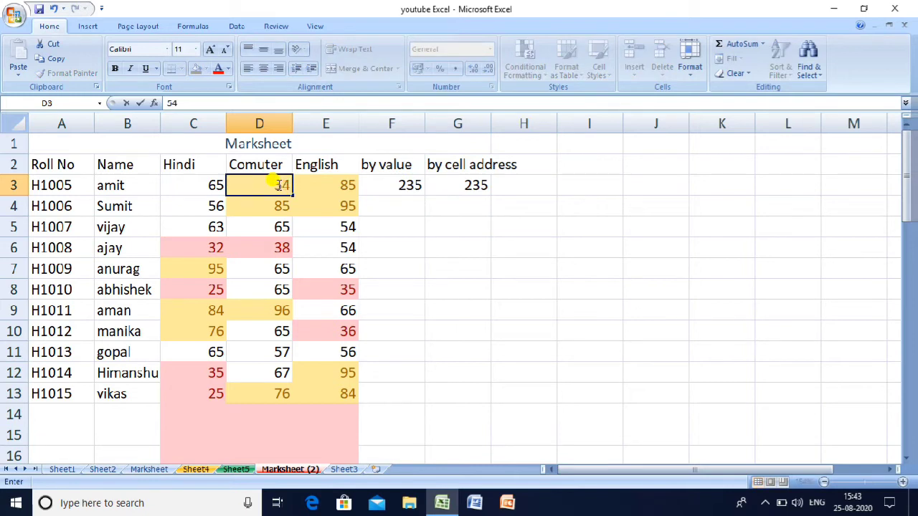
pyautogui.press('Return')
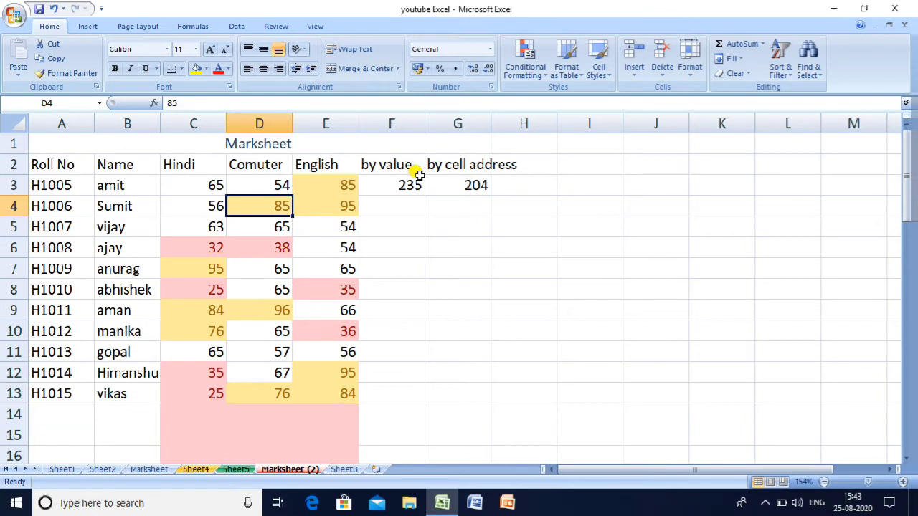
pyautogui.click(448, 182)
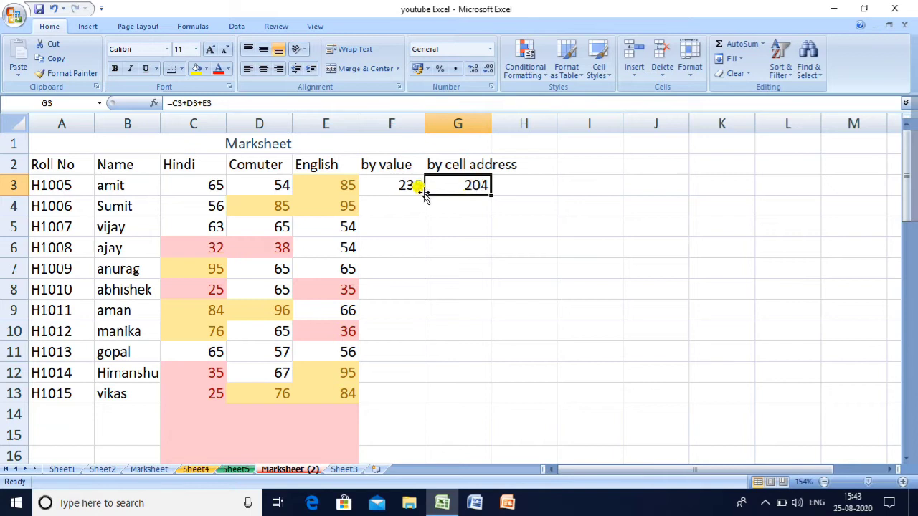
pyautogui.click(396, 185)
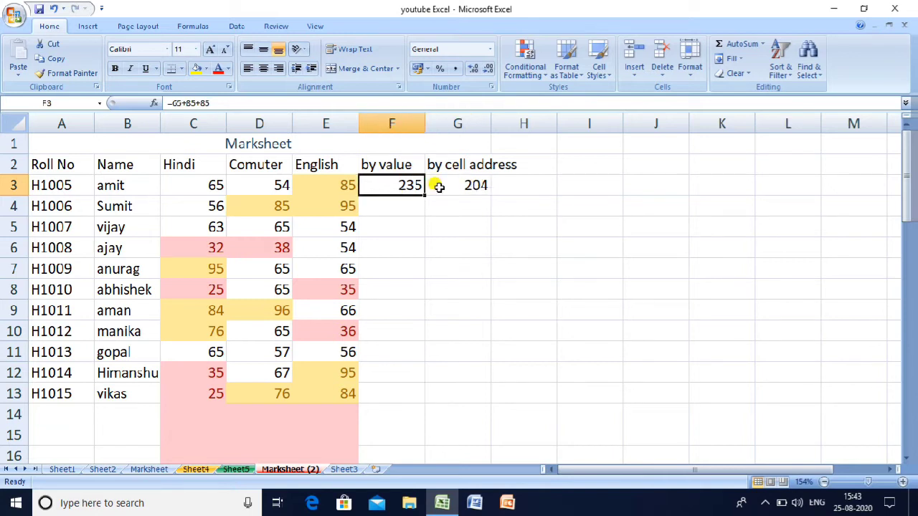
pyautogui.click(477, 185)
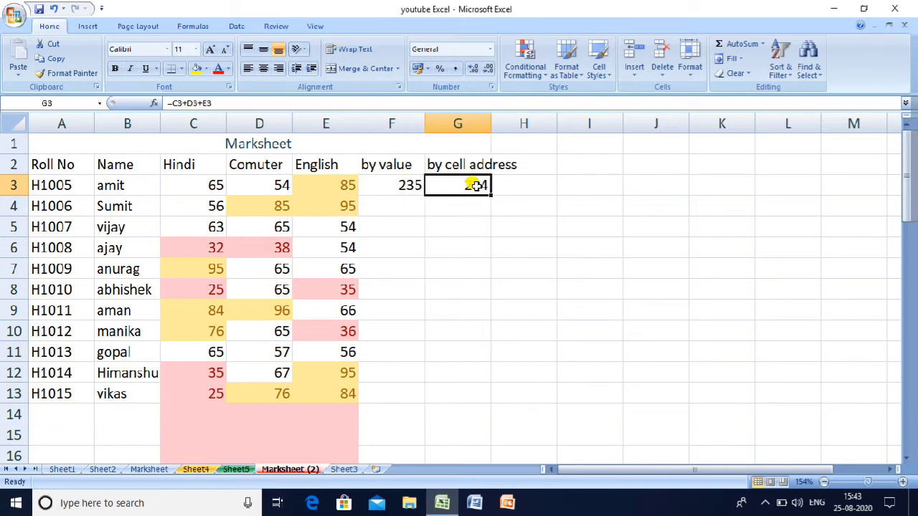
pyautogui.click(413, 186)
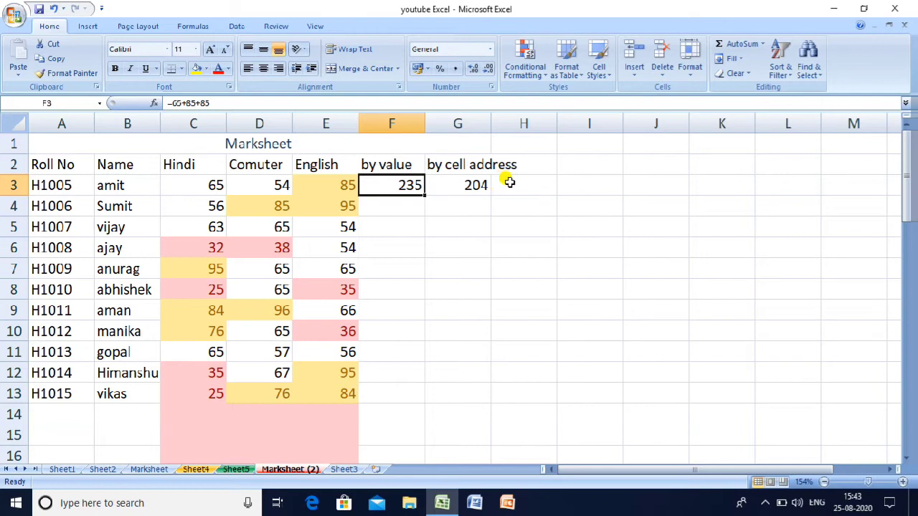
# Step: Fit column G's width to its contents and enter "Furmula sum()" as the column header in H2
pyautogui.doubleClick(491, 122)
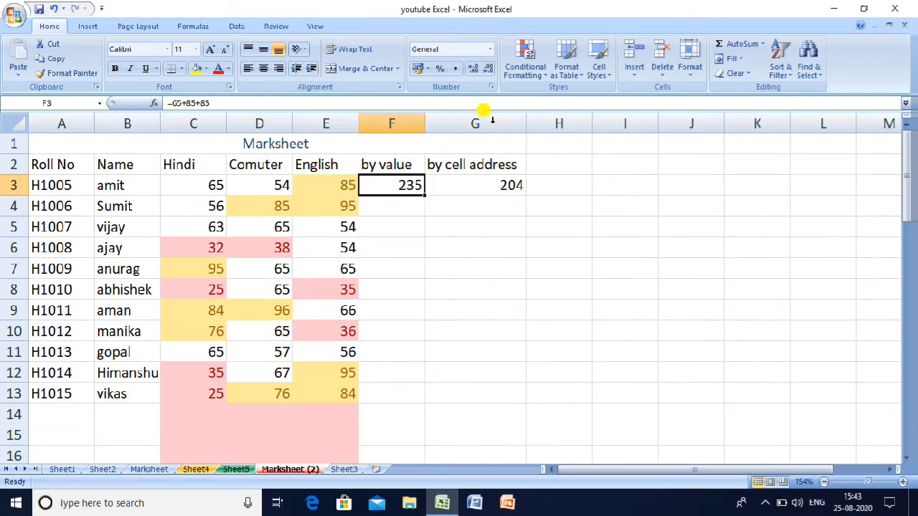
pyautogui.click(552, 163)
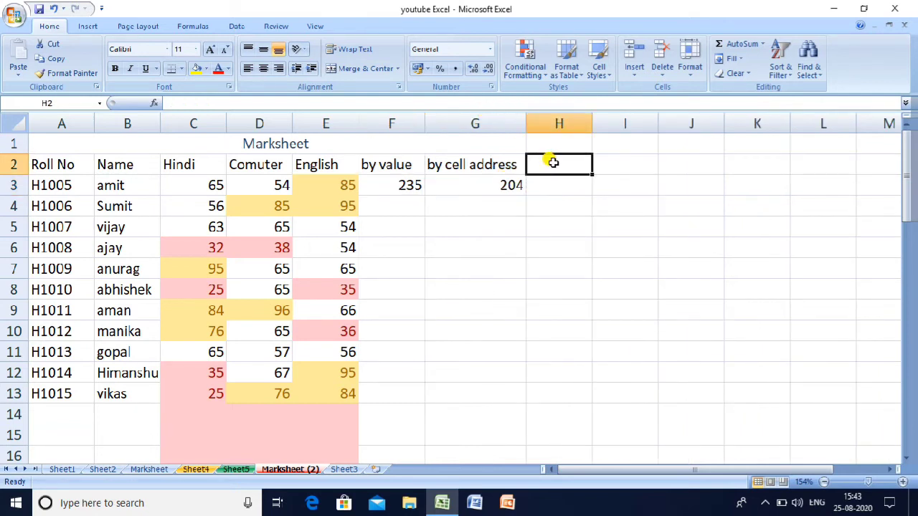
pyautogui.write('Furm')
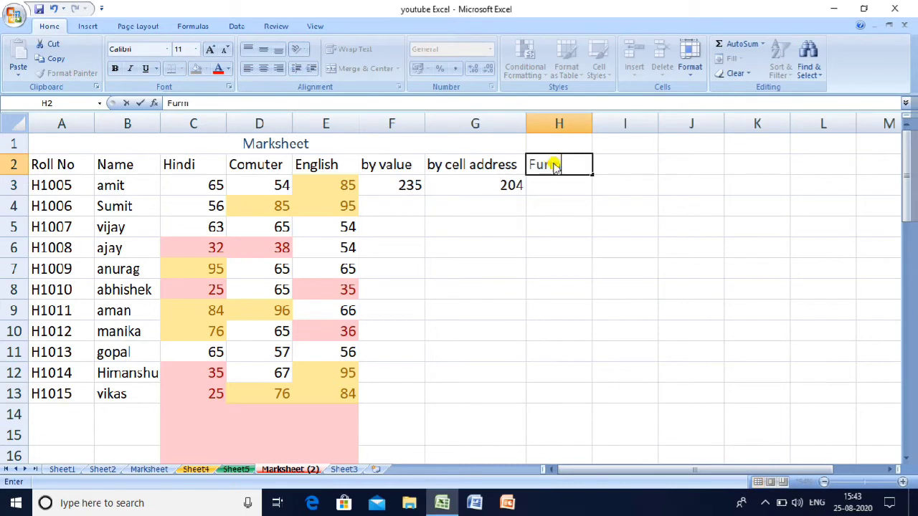
pyautogui.write('ula ')
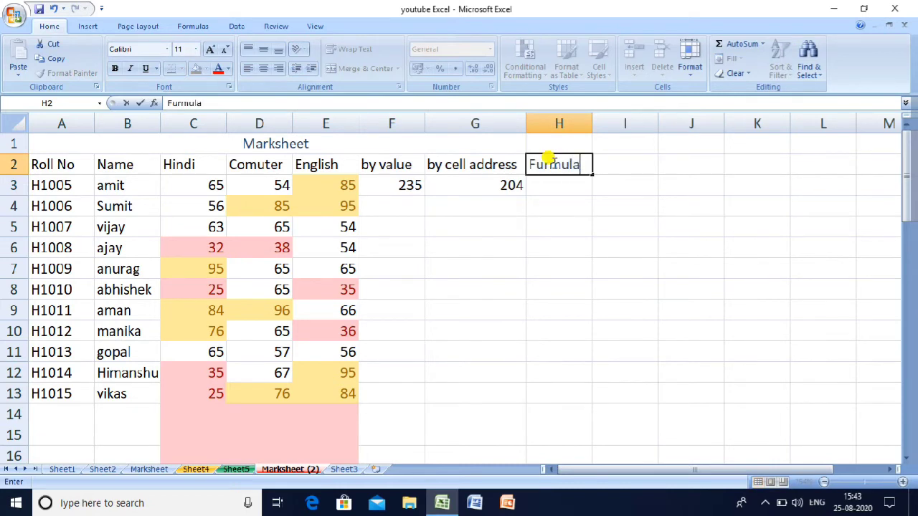
pyautogui.write('sum()')
pyautogui.press('Return')
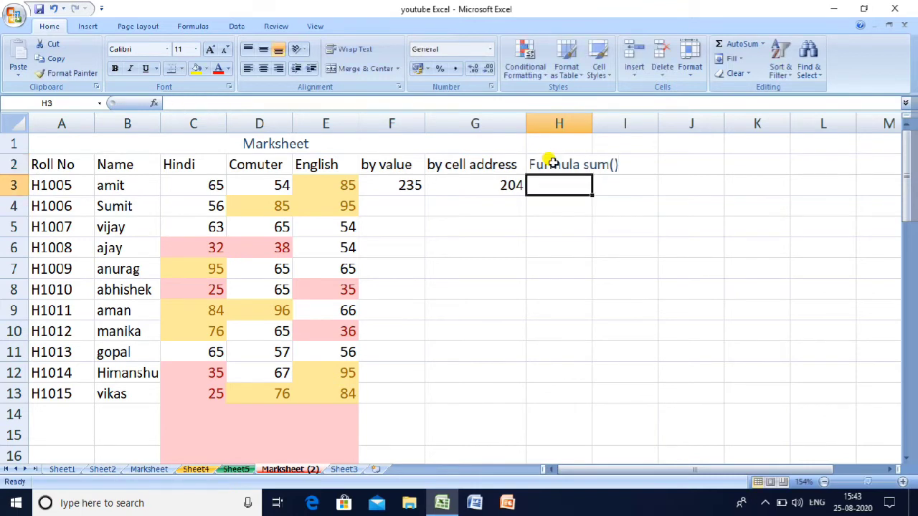
# Step: Total the first student's three marks in H3 with the formula =sum(c3:e3)
pyautogui.write('=su')
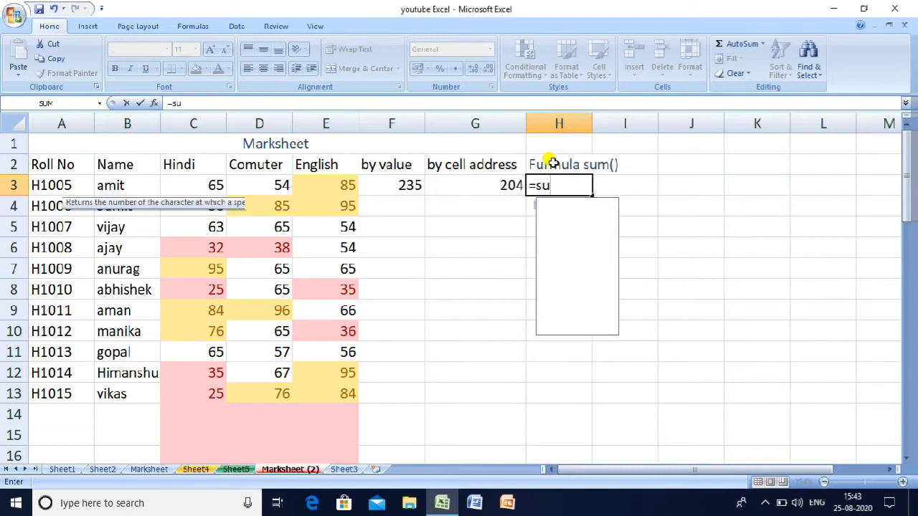
pyautogui.write('m(')
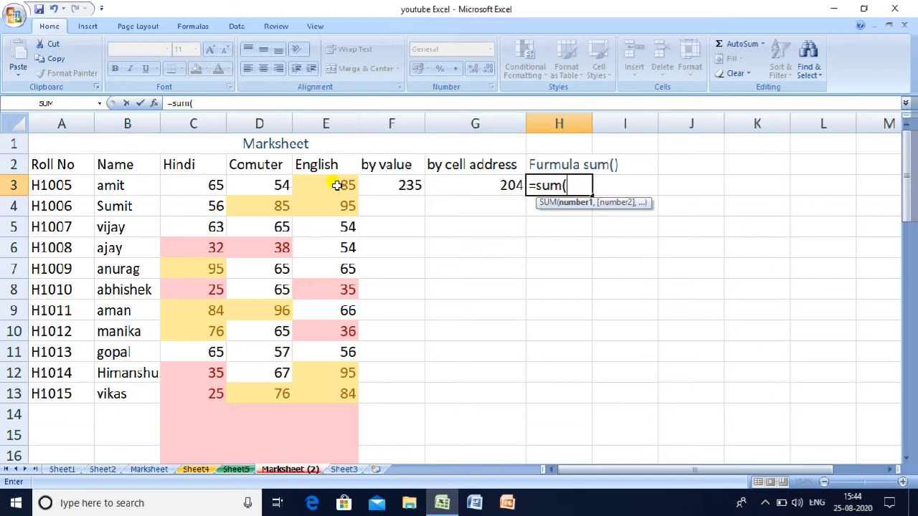
pyautogui.write('c3')
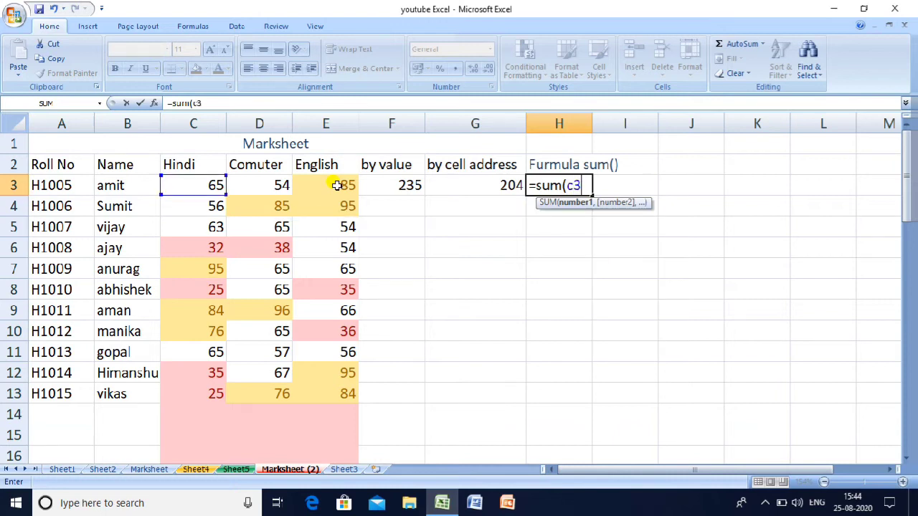
pyautogui.write(':')
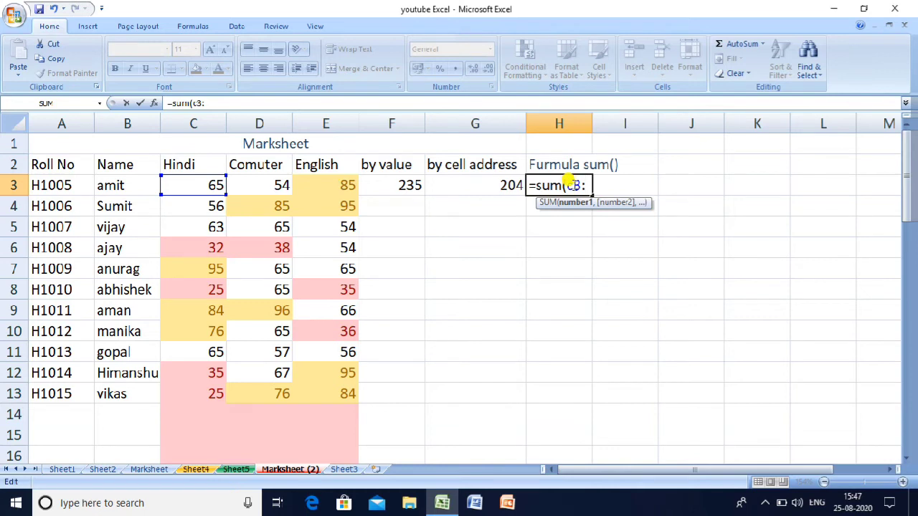
pyautogui.write('e3')
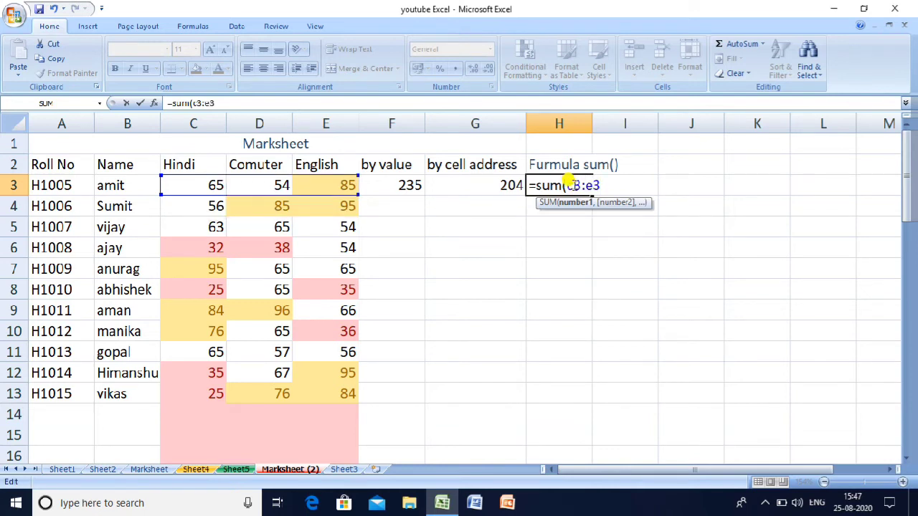
pyautogui.write(')')
pyautogui.press('Return')
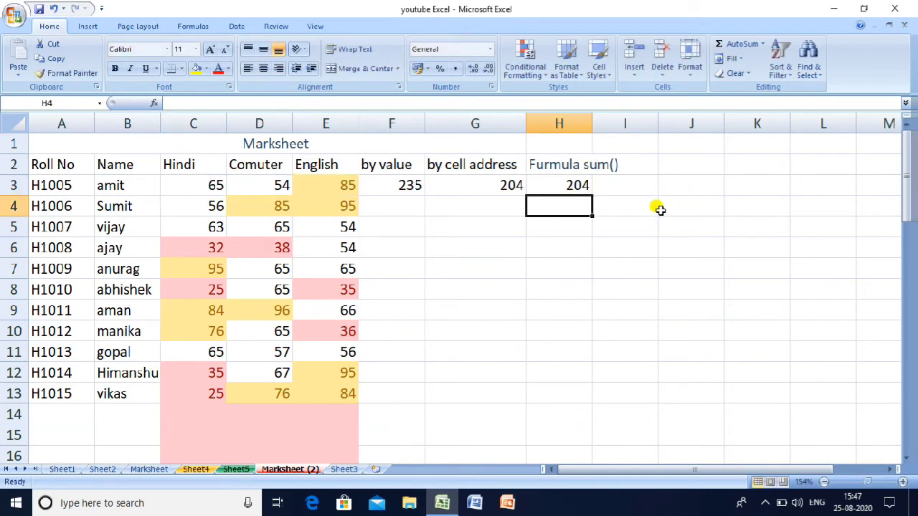
# Step: Add the second student's marks in G4 by cell reference with =c4+d4+e4
pyautogui.click(468, 204)
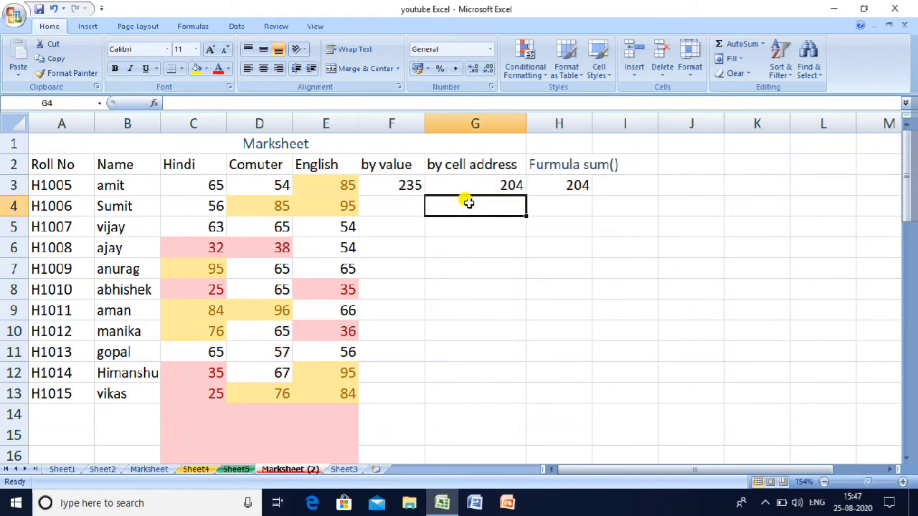
pyautogui.write('=')
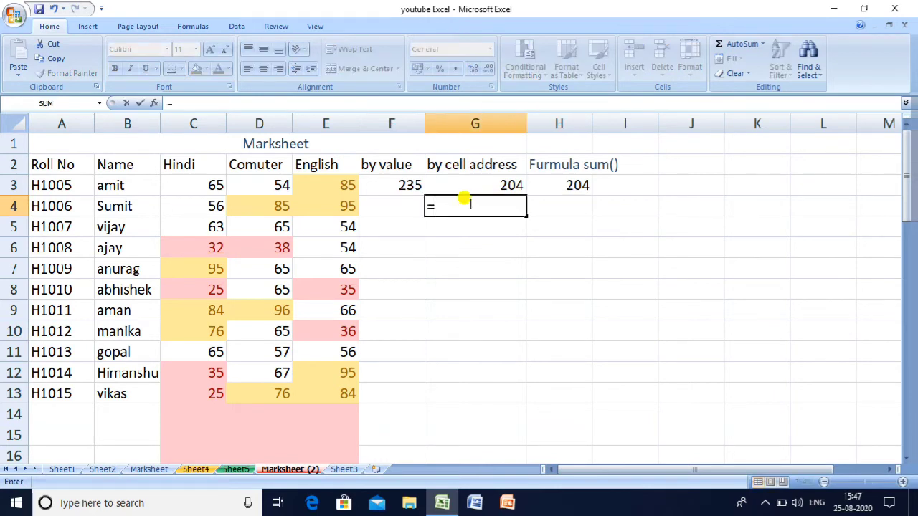
pyautogui.write('c4')
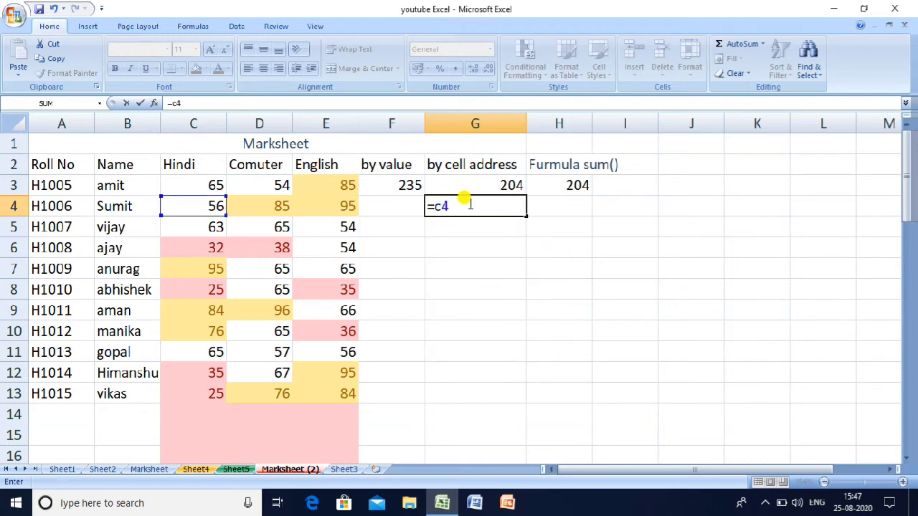
pyautogui.write('+d')
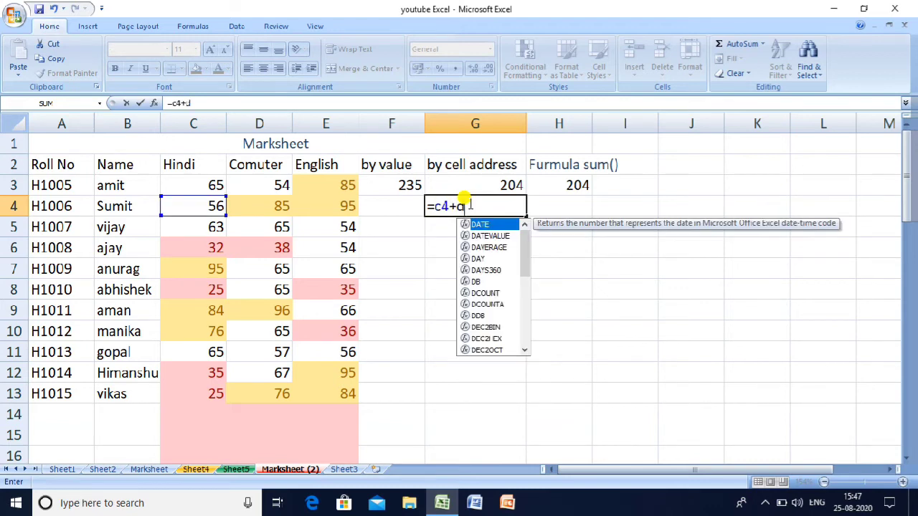
pyautogui.write('4+e4')
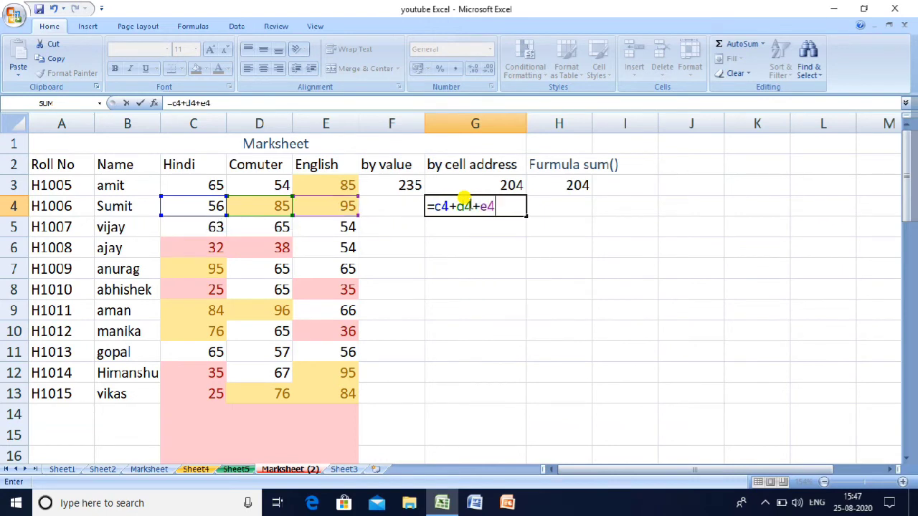
pyautogui.press('Return')
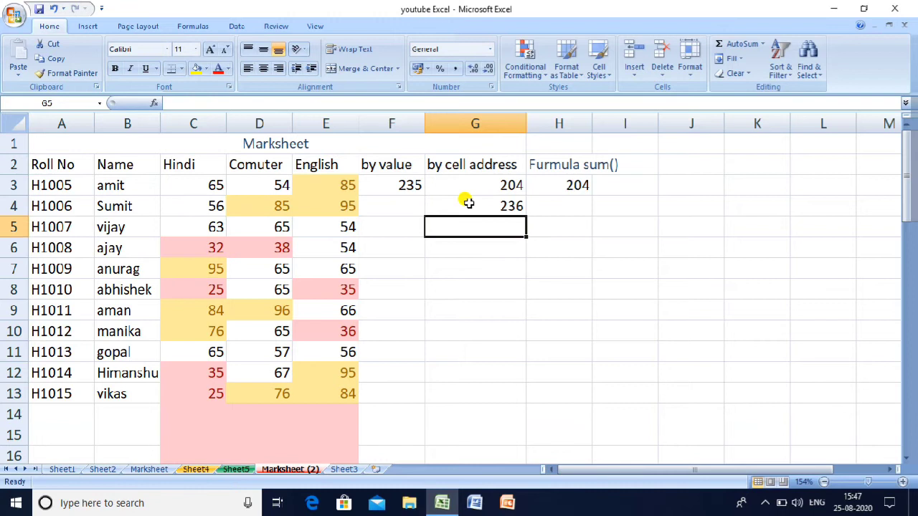
# Step: Enter =sum(c3:e3) in H4 and check the cell's formula
pyautogui.click(468, 204)
pyautogui.press('Right')
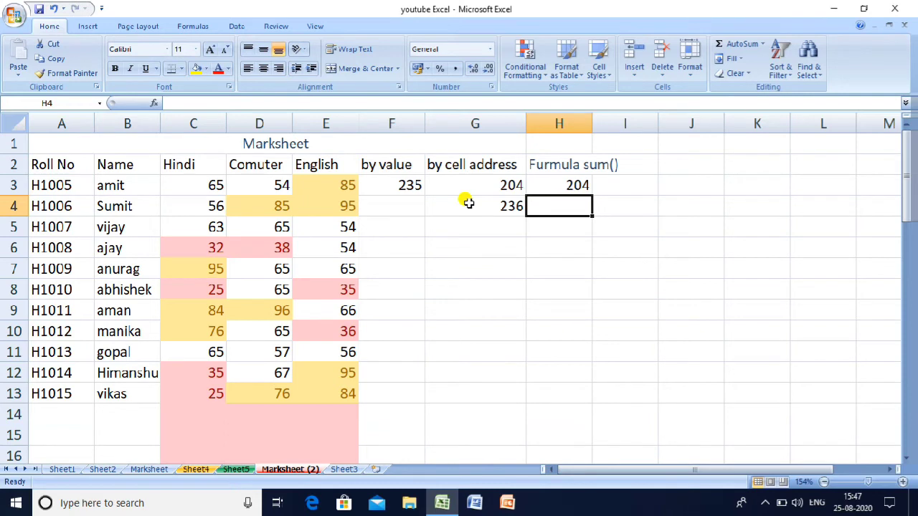
pyautogui.write('=sum')
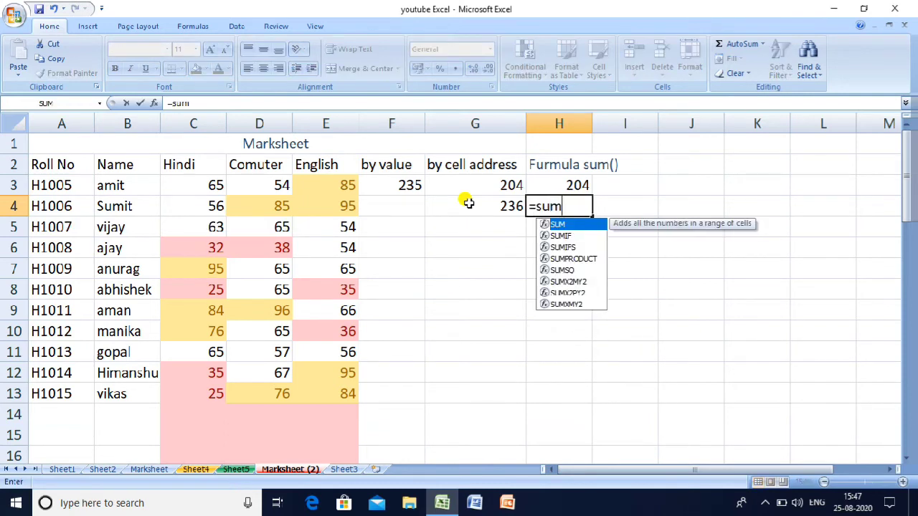
pyautogui.write('(')
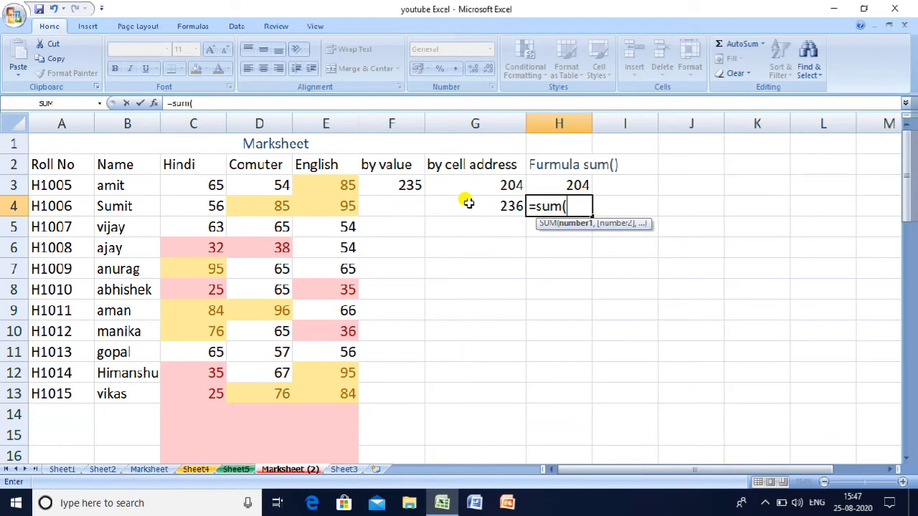
pyautogui.write('c')
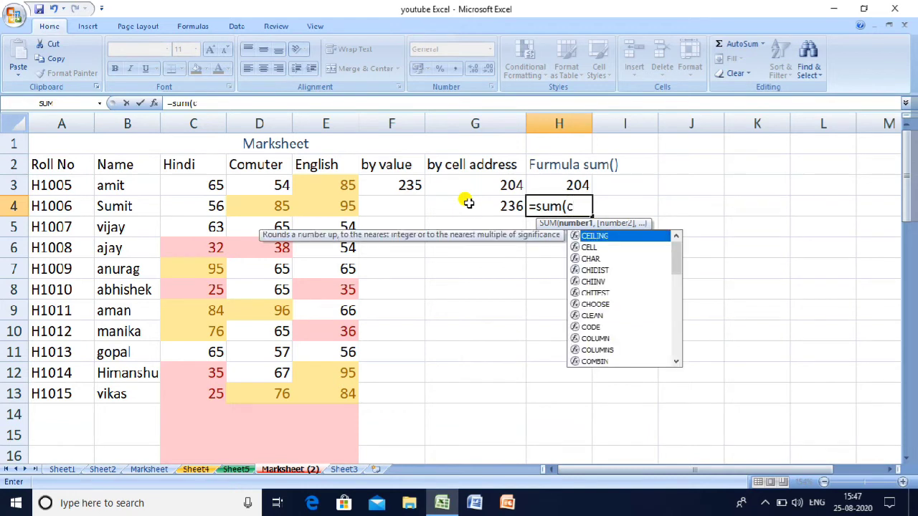
pyautogui.write('3:')
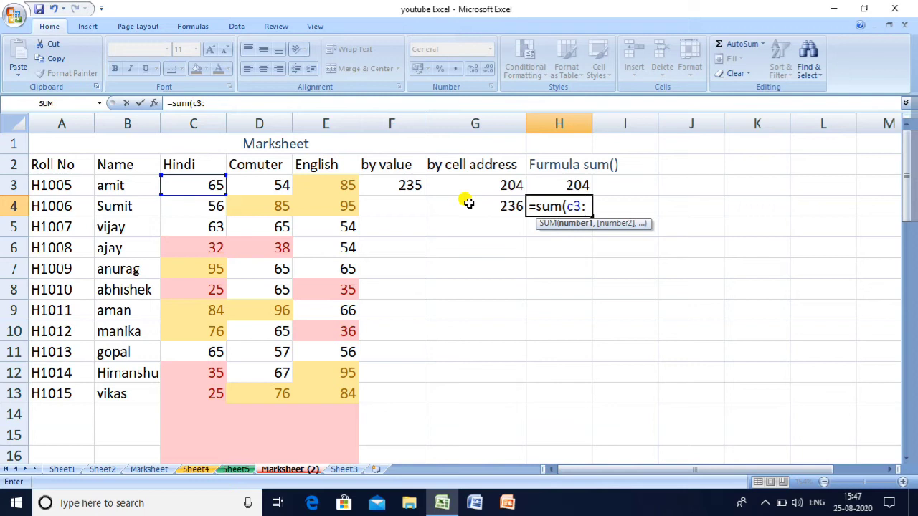
pyautogui.write('e3')
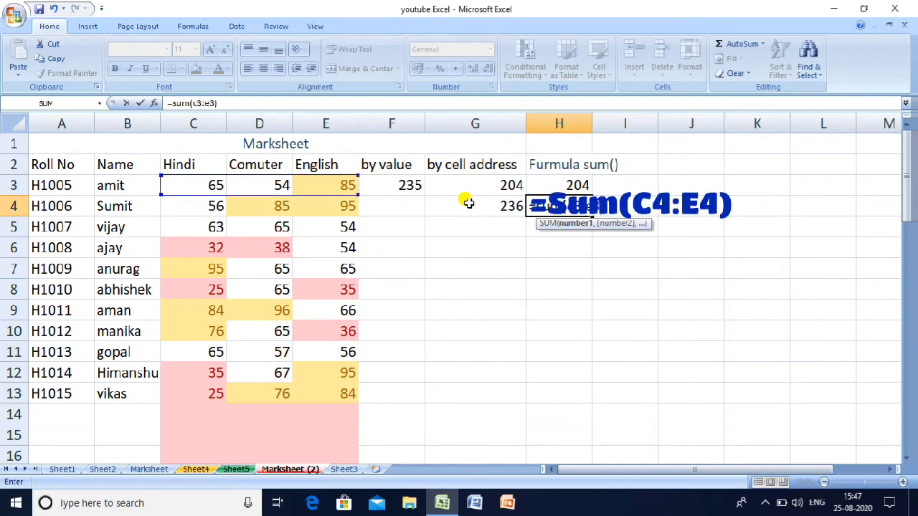
pyautogui.write(')')
pyautogui.press('Return')
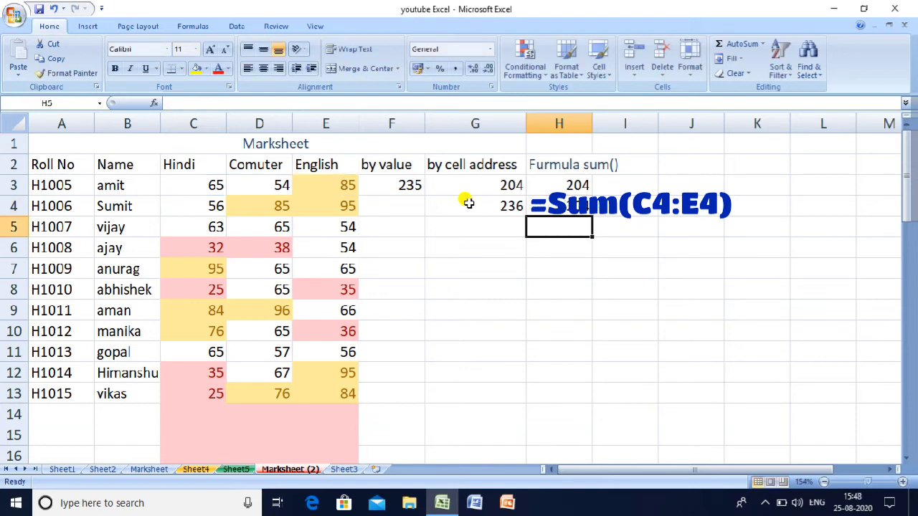
pyautogui.press('Up')
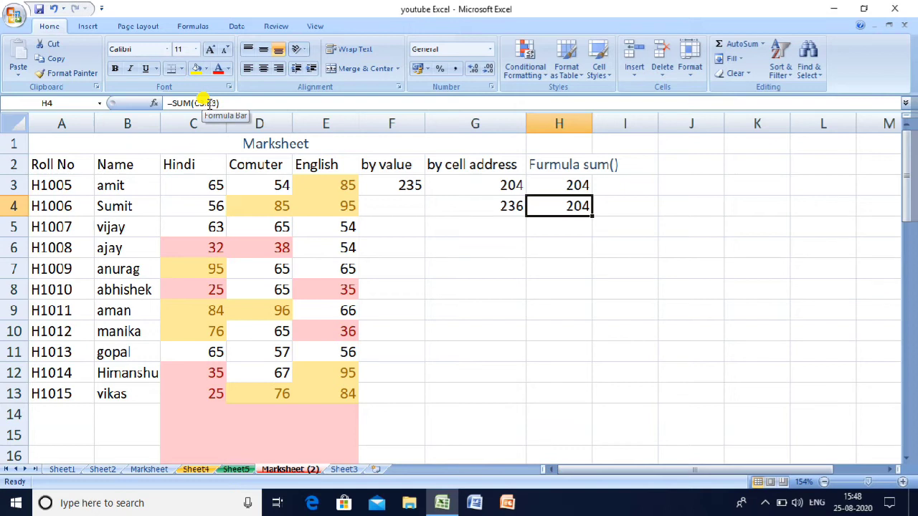
# Step: Clear the manually entered totals from G4 and H4
pyautogui.click(503, 207)
pyautogui.press('Delete')
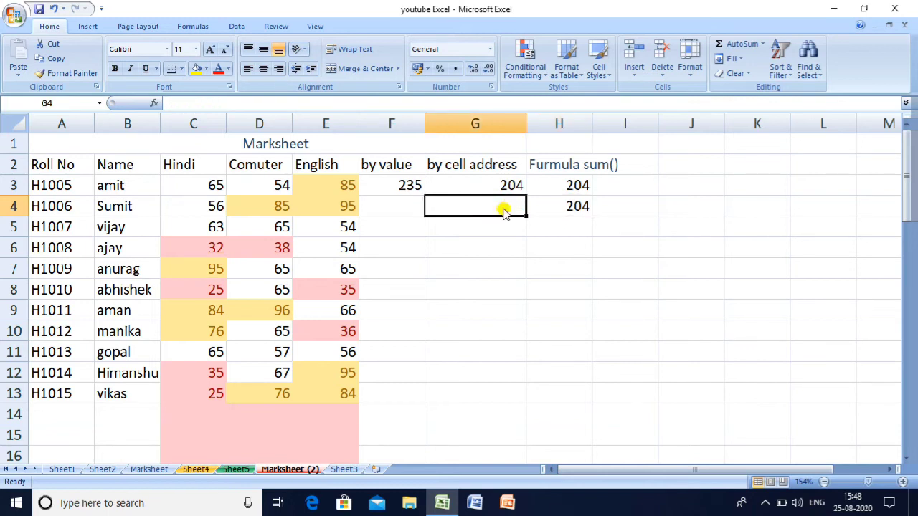
pyautogui.press('Right')
pyautogui.press('Delete')
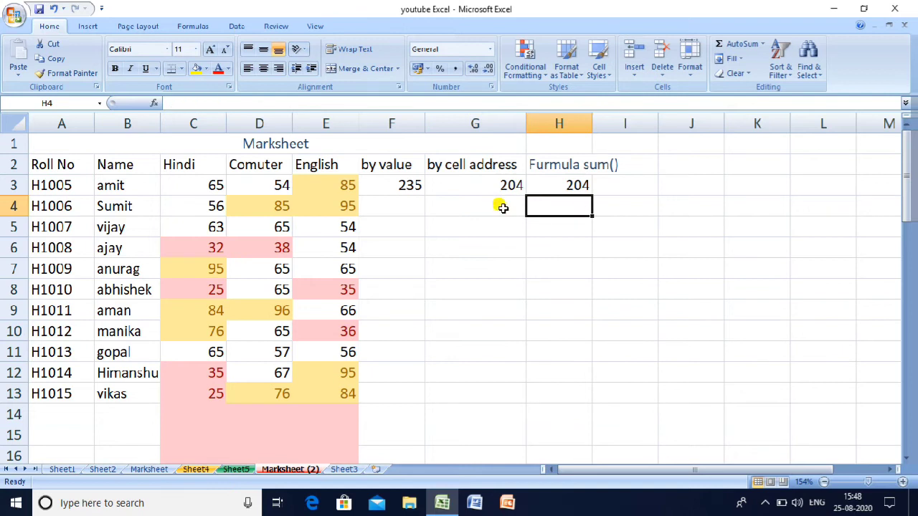
# Step: Fill the cell-address formula in G3 down through G13 for all students
pyautogui.press('Up')
pyautogui.press('Left')
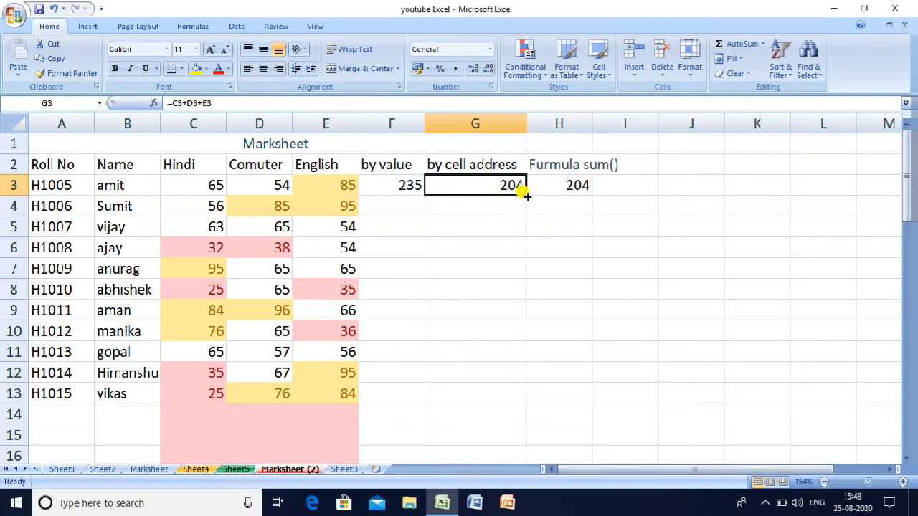
pyautogui.moveTo(526, 195); pyautogui.dragTo(539, 398)
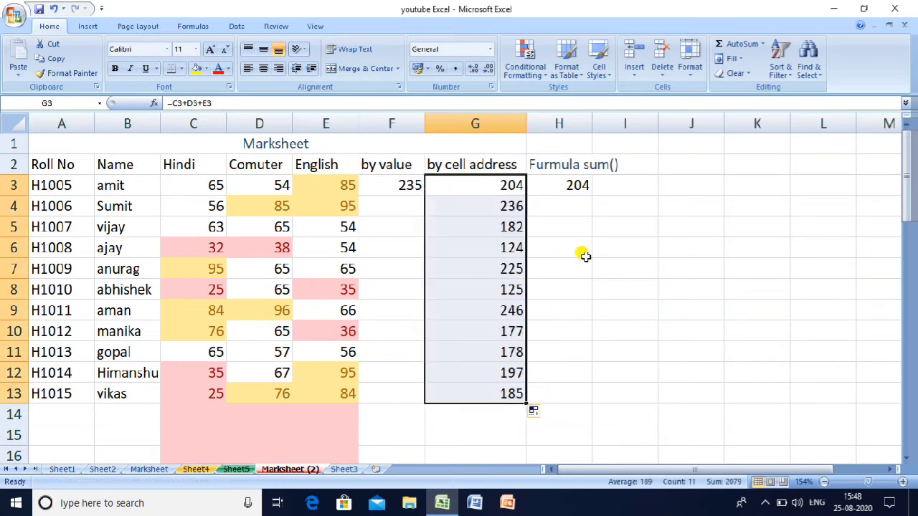
# Step: Fill the SUM formula from H3 down through H13, and undo that fill
pyautogui.click(564, 184)
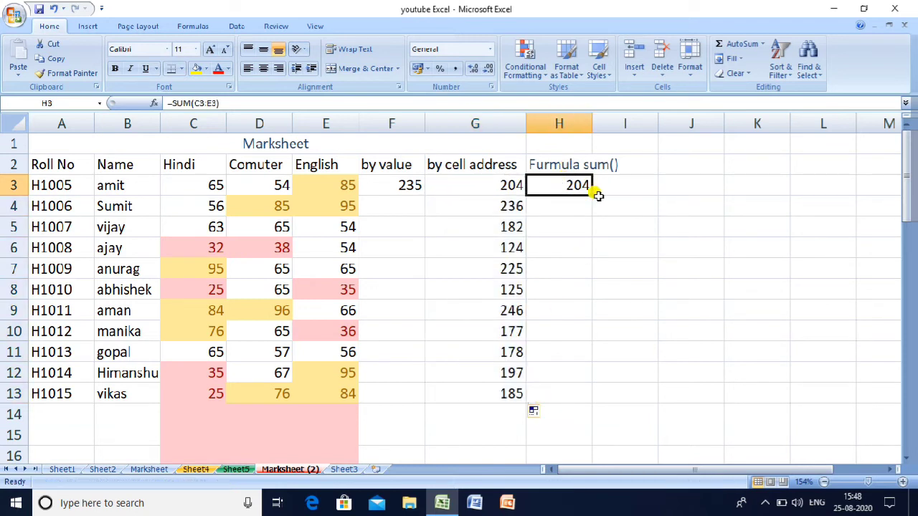
pyautogui.moveTo(591, 196); pyautogui.dragTo(592, 398)
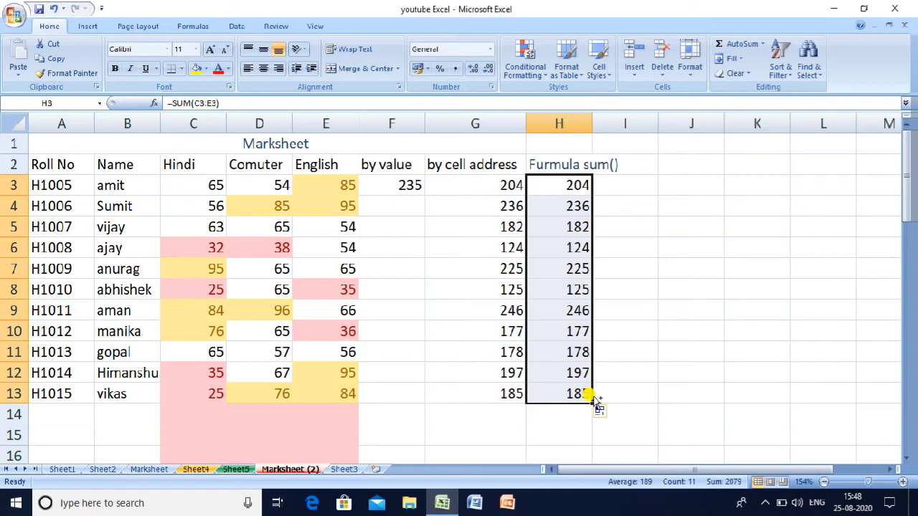
pyautogui.hotkey('ctrl', 'z')
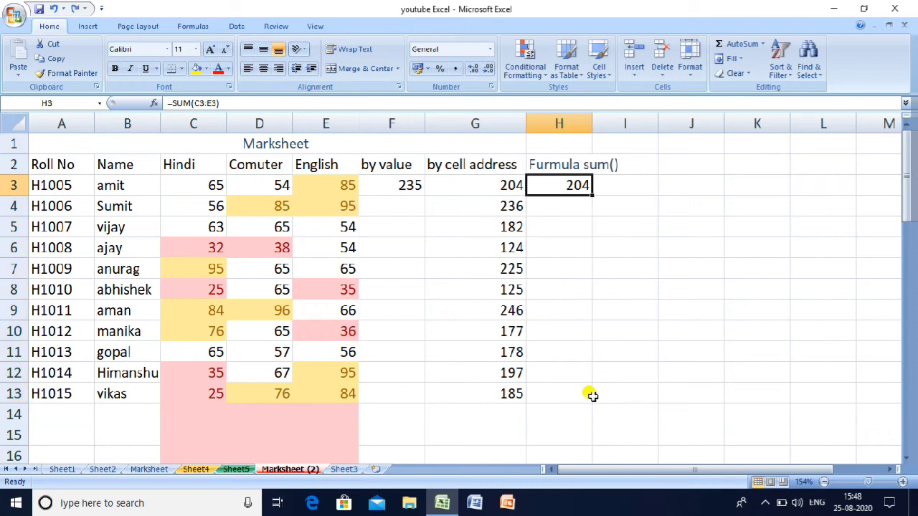
# Step: Select H3:H13 and use Fill Down to copy the SUM formula from H3 to every student's row
pyautogui.hotkey('shift', 'Down')
pyautogui.hotkey('shift', 'Down')
pyautogui.hotkey('shift', 'Down')
pyautogui.hotkey('shift', 'Down')
pyautogui.hotkey('shift', 'Down')
pyautogui.hotkey('shift', 'Down')
pyautogui.hotkey('shift', 'Down')
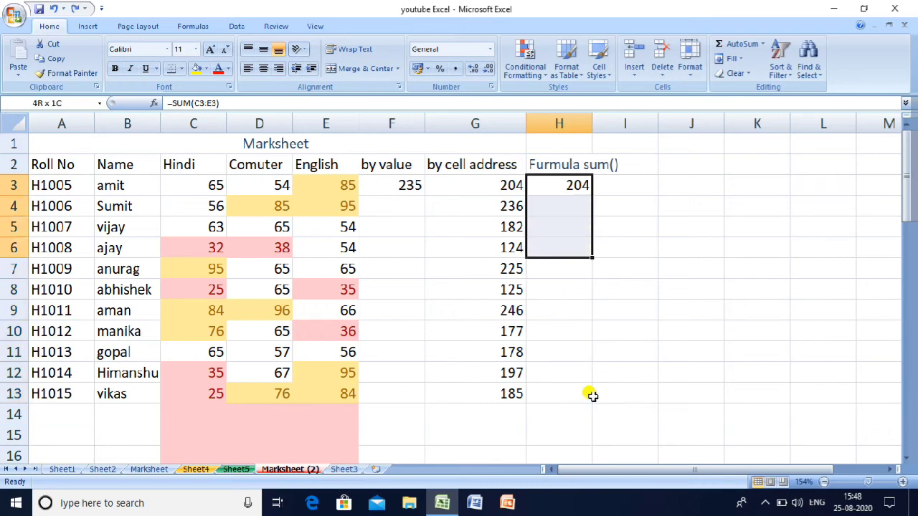
pyautogui.hotkey('shift', 'Down')
pyautogui.hotkey('shift', 'Down')
pyautogui.hotkey('shift', 'Down')
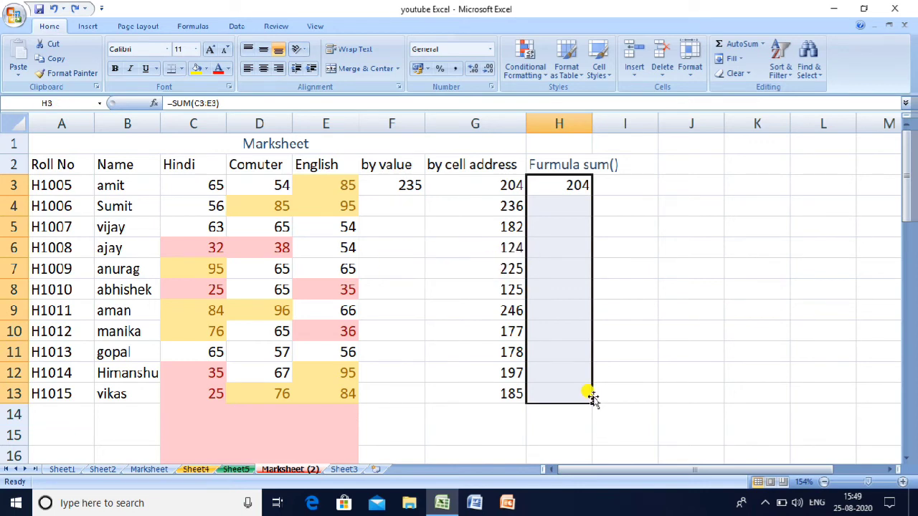
pyautogui.hotkey('ctrl', 'd')
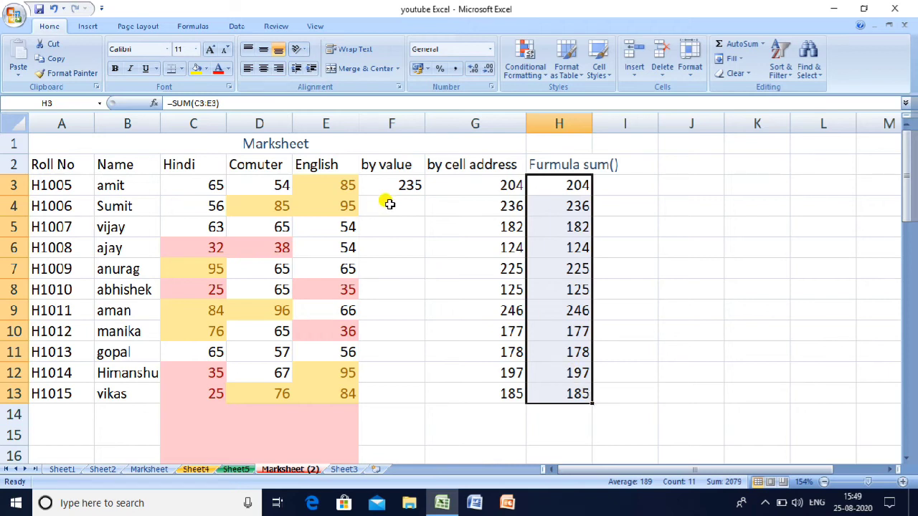
# Step: Try to fill the typed-value formula in F3 down to F13
pyautogui.click(401, 180)
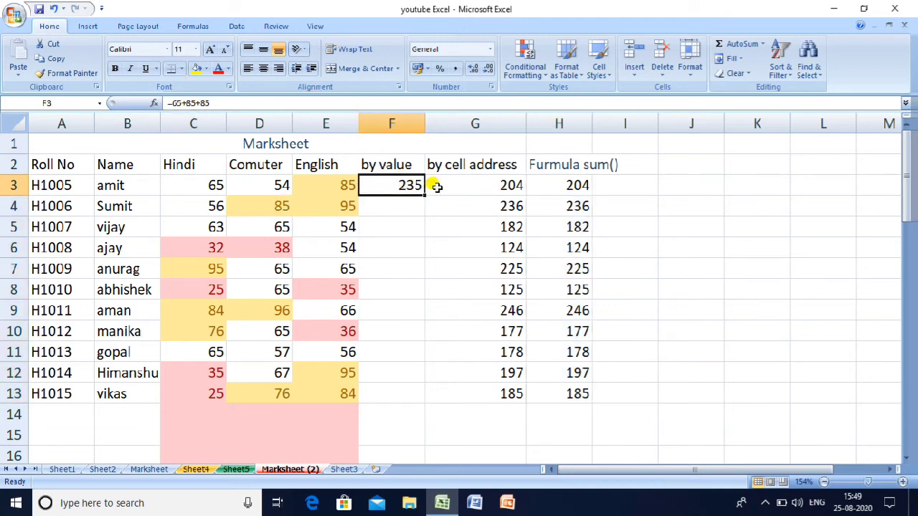
pyautogui.moveTo(422, 195); pyautogui.dragTo(402, 407)
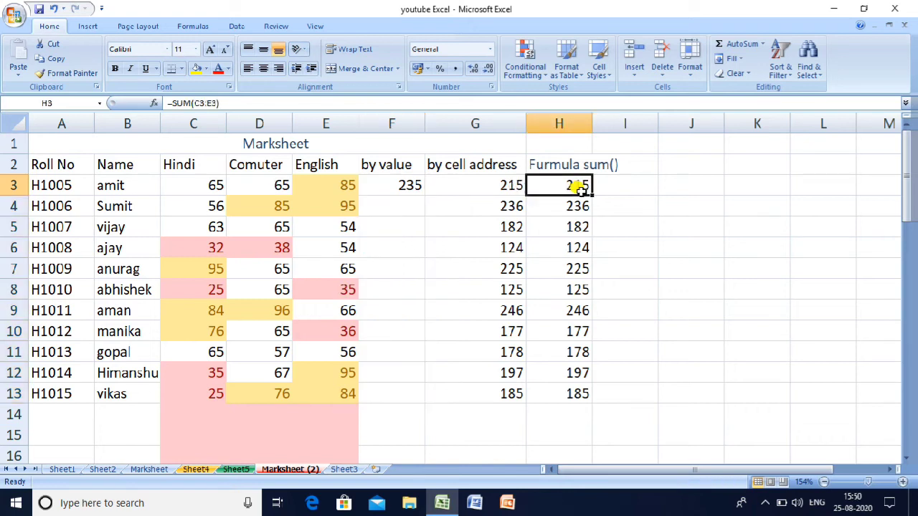
# Step: Enter =SUM(C3:E13) in C14 to total all students' marks across the three subjects
pyautogui.click(211, 413)
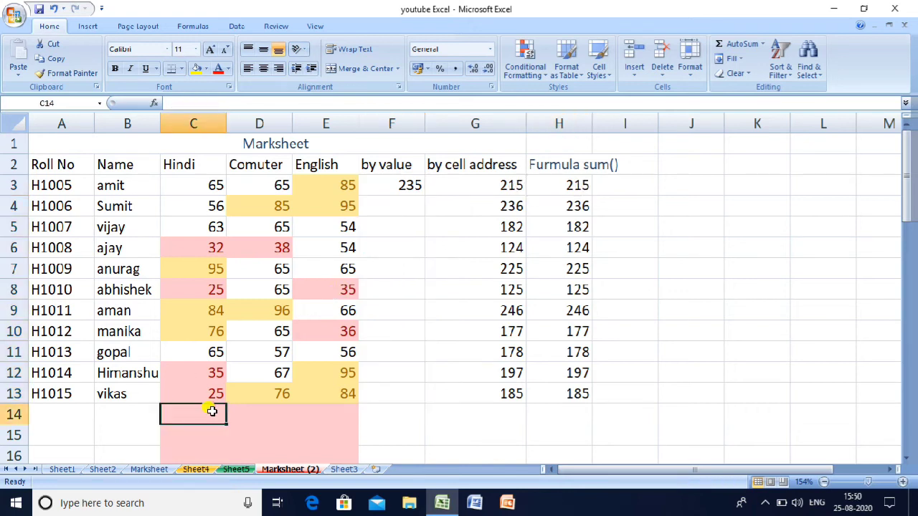
pyautogui.click(209, 184)
pyautogui.moveTo(209, 183); pyautogui.dragTo(336, 390)
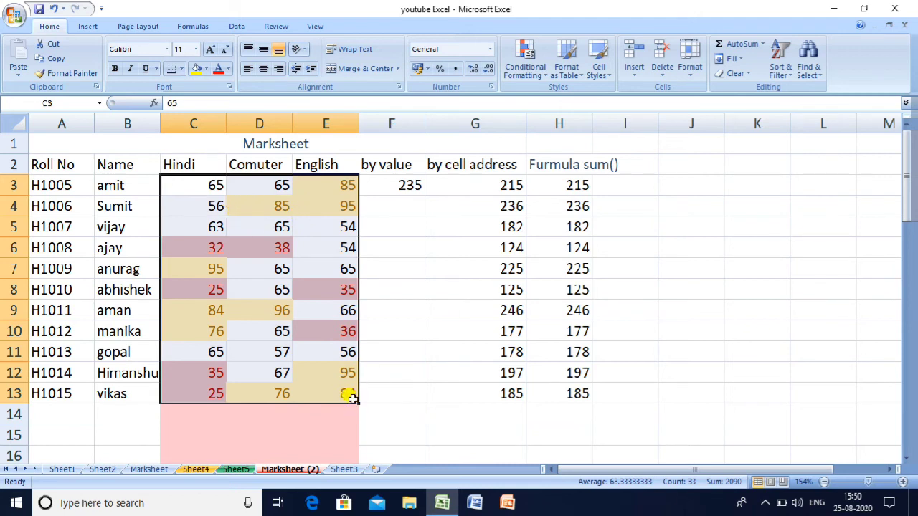
pyautogui.click(200, 410)
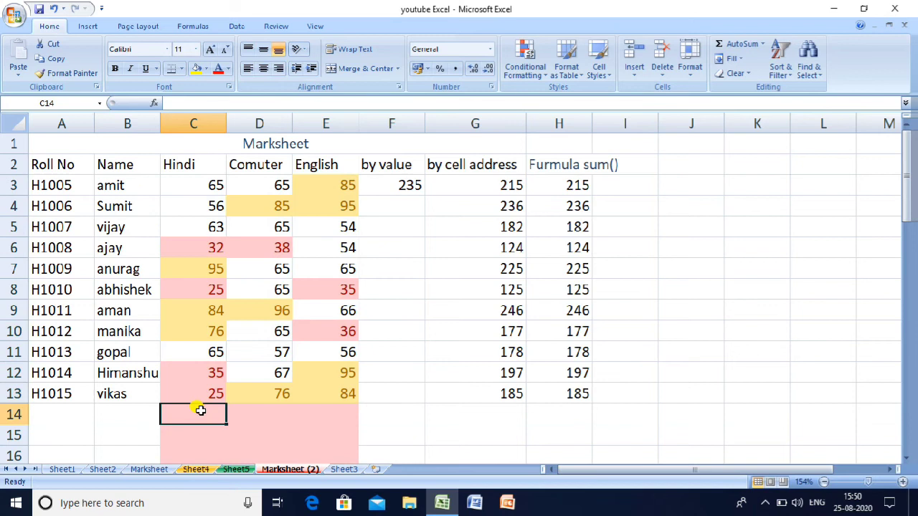
pyautogui.write('=su')
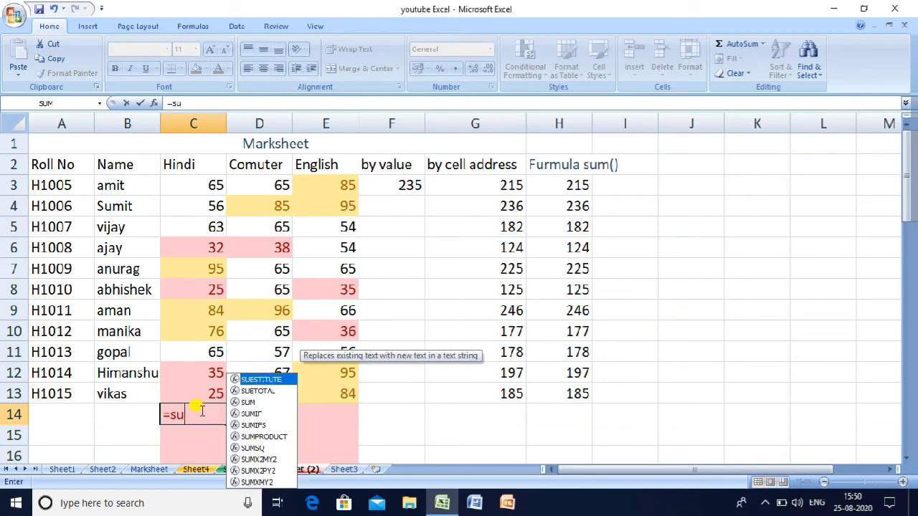
pyautogui.write('m(')
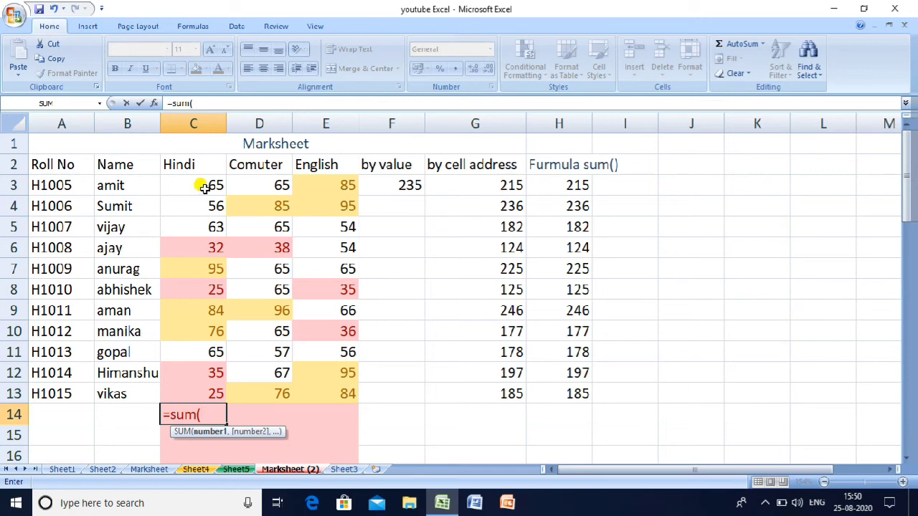
pyautogui.write('c3:')
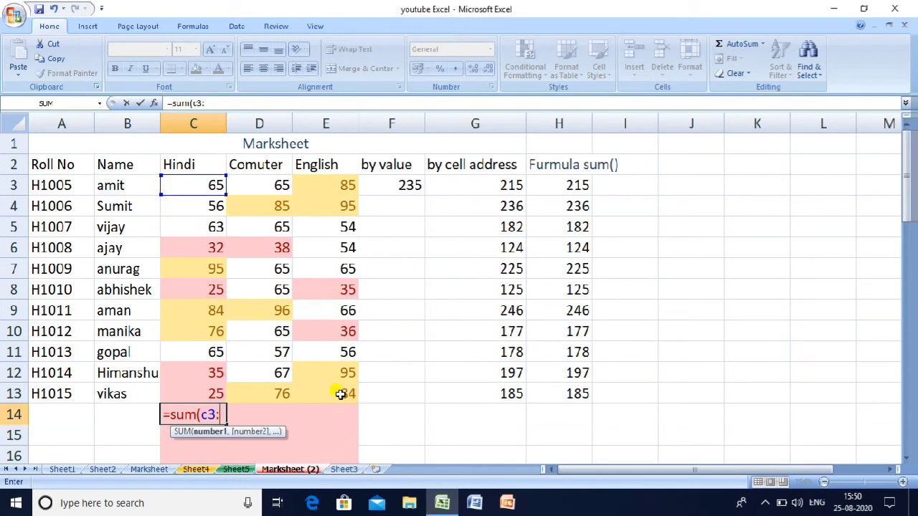
pyautogui.write('84')
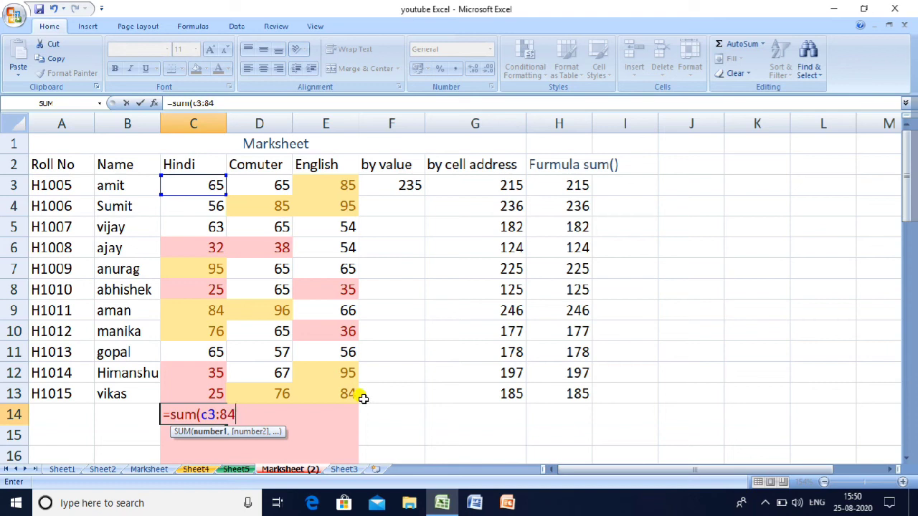
pyautogui.write(')')
pyautogui.press('BackSpace')
pyautogui.press('BackSpace')
pyautogui.press('BackSpace')
pyautogui.write('e')
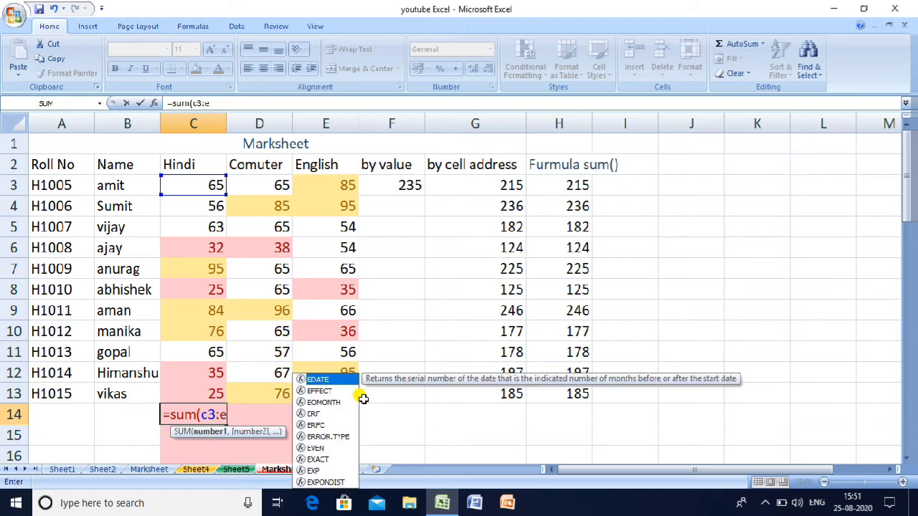
pyautogui.write('13')
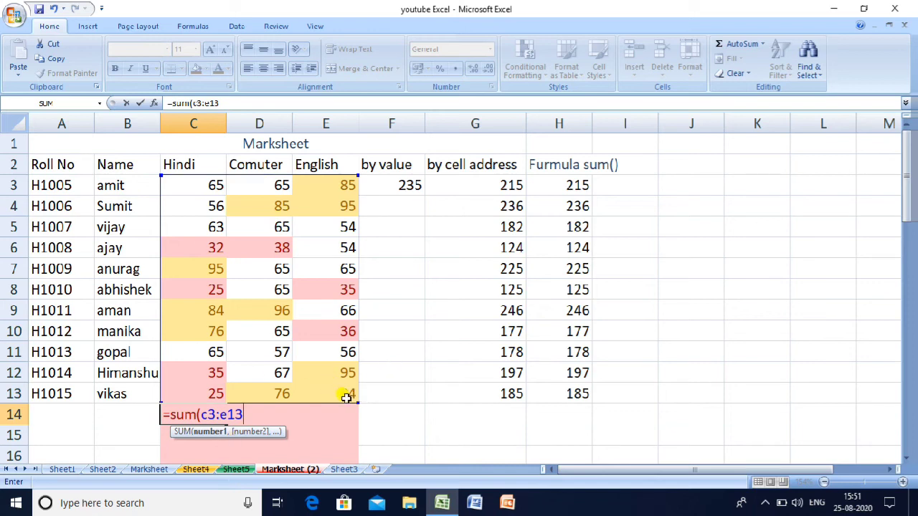
pyautogui.write(')')
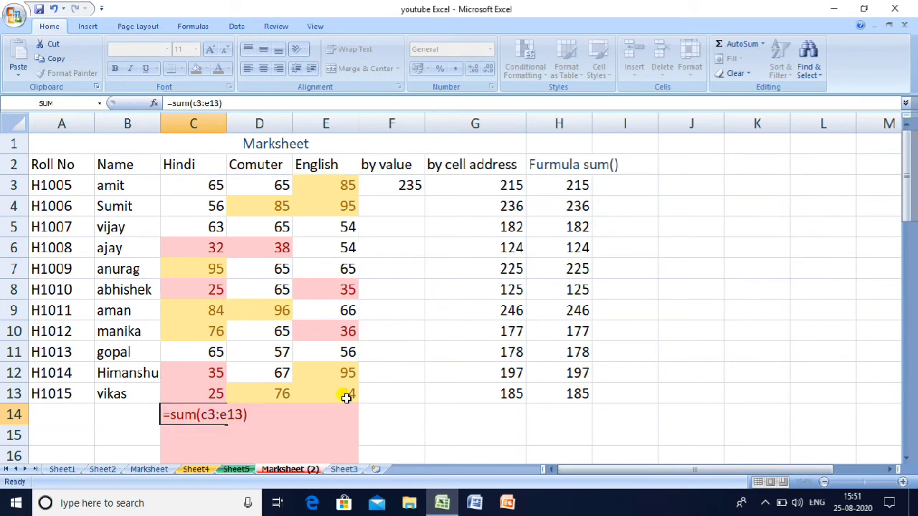
pyautogui.press('Return')
pyautogui.press('Up')
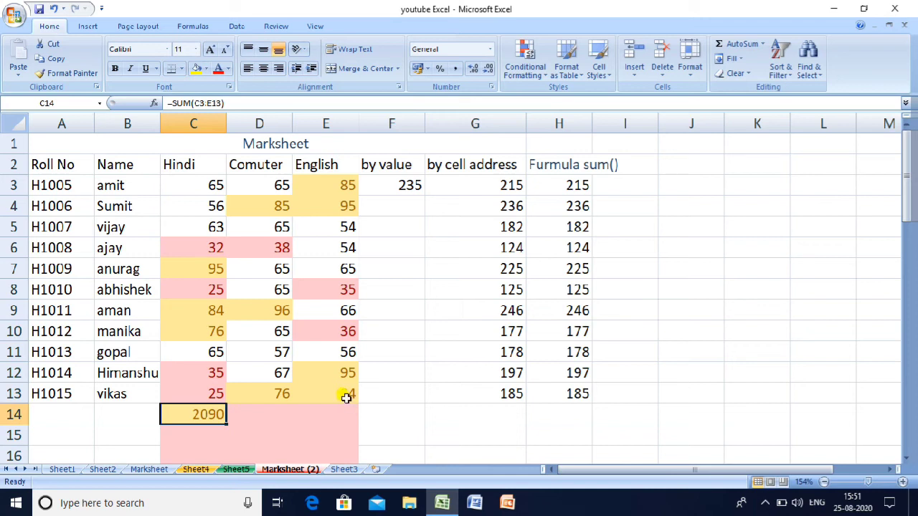
# Step: Use AutoSum in D14 to total the computer marks in D3:D13
pyautogui.click(235, 412)
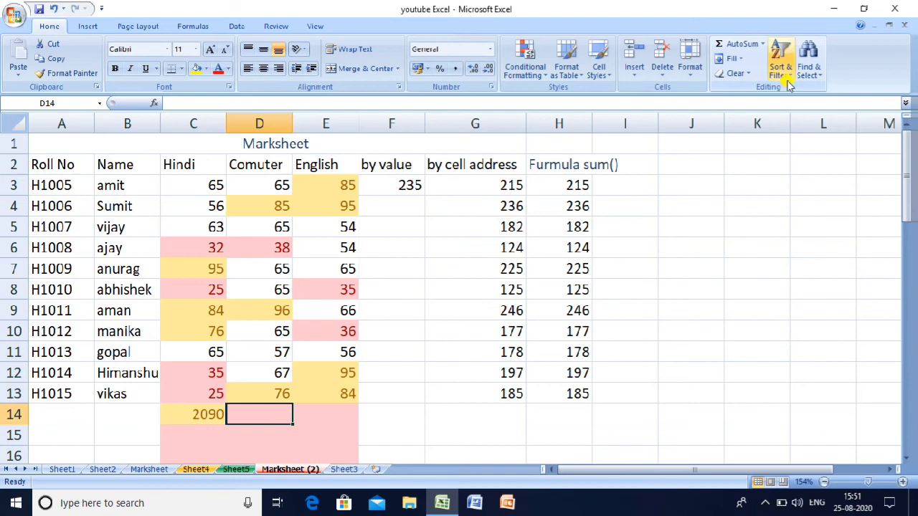
pyautogui.click(749, 44)
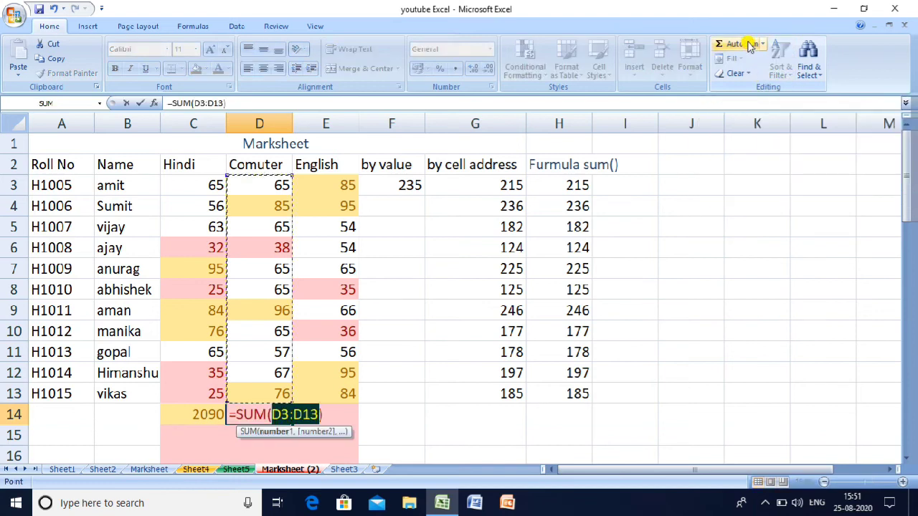
pyautogui.press('Return')
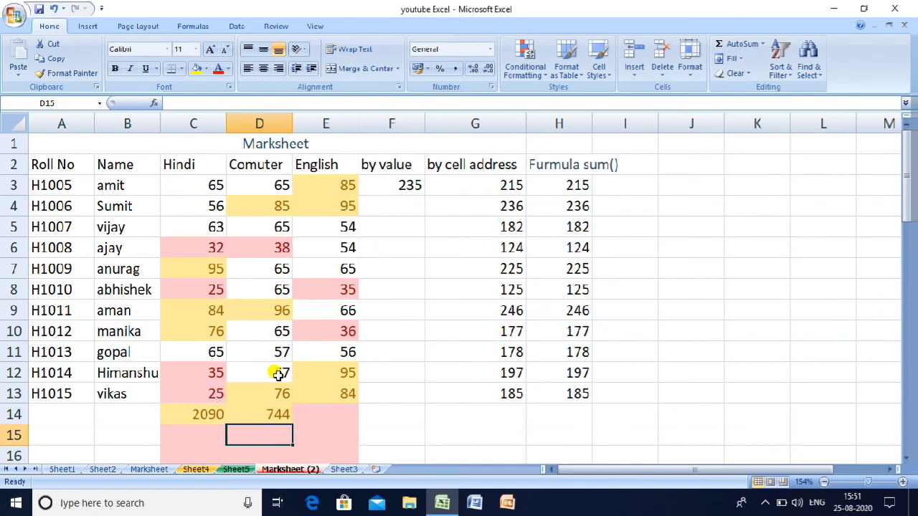
# Step: Apply the Check Cell style to the Hindi marks in C3:C13
pyautogui.click(317, 418)
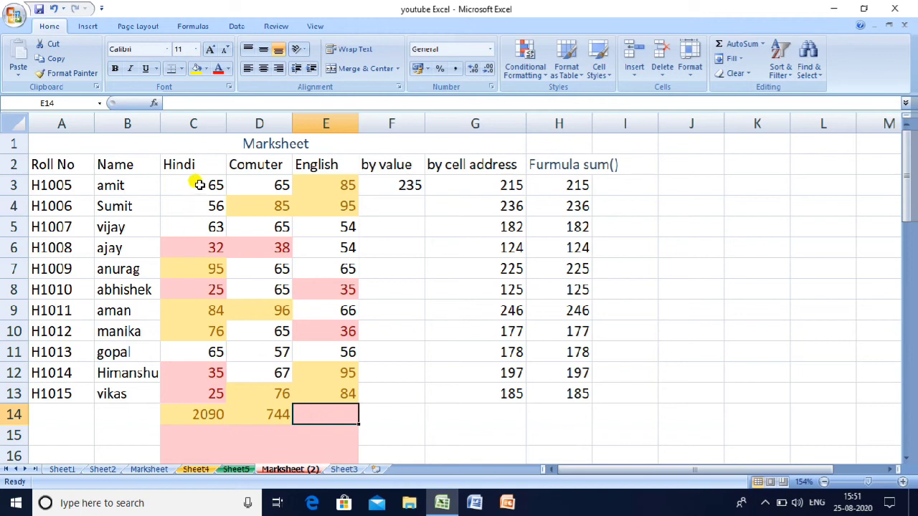
pyautogui.moveTo(191, 188); pyautogui.dragTo(205, 388)
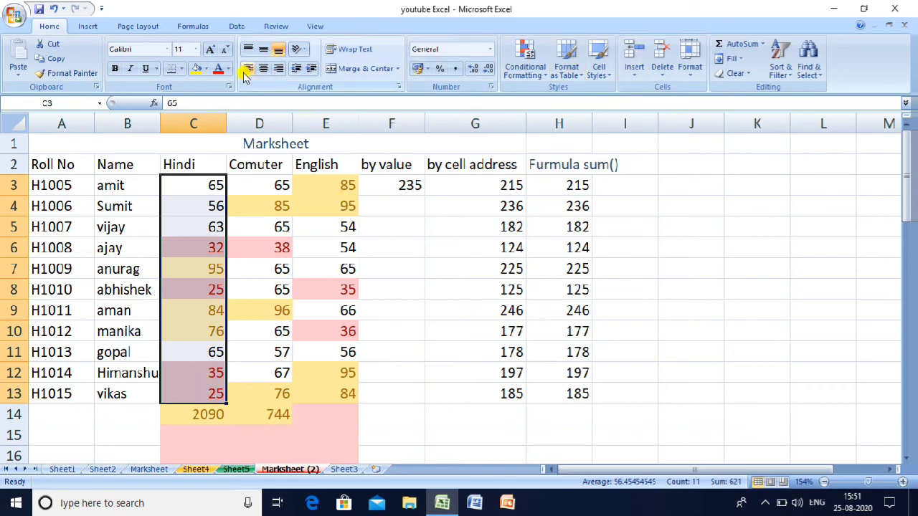
pyautogui.click(599, 71)
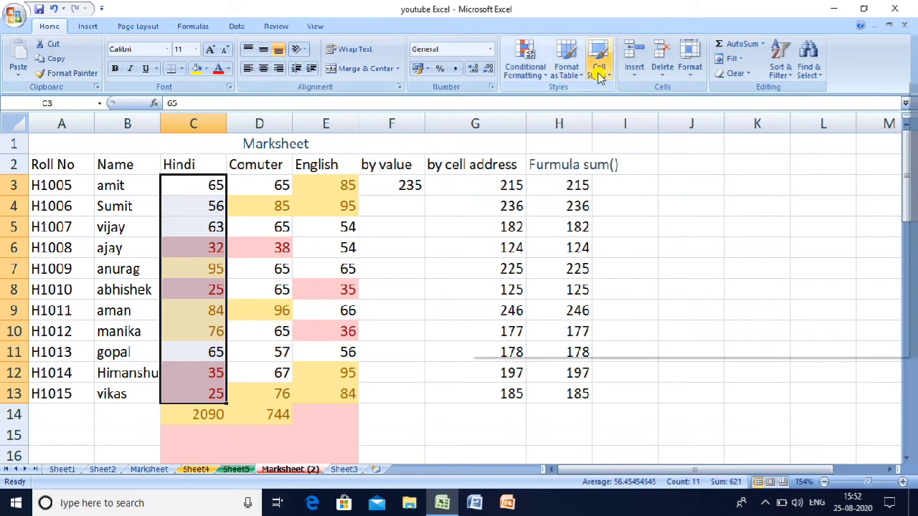
pyautogui.click(570, 136)
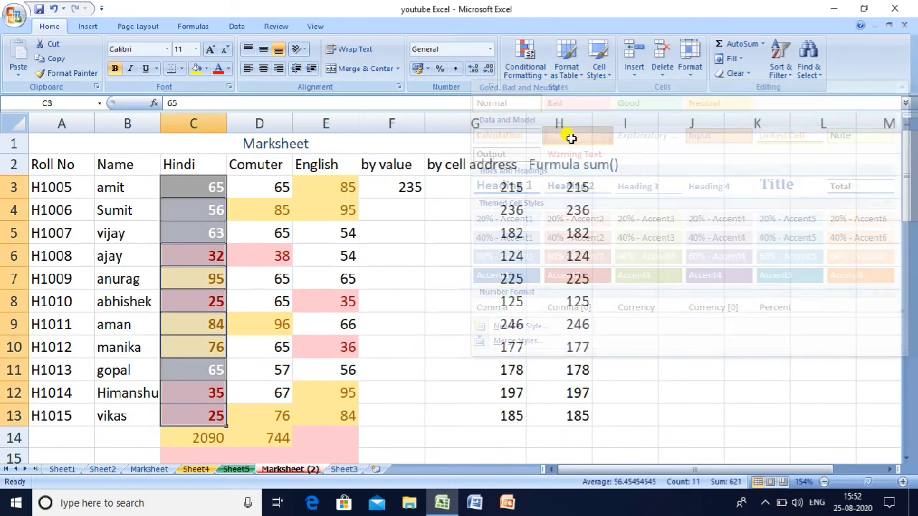
# Step: Apply the Accent2 cell style to the English marks in E3:E13
pyautogui.click(339, 186)
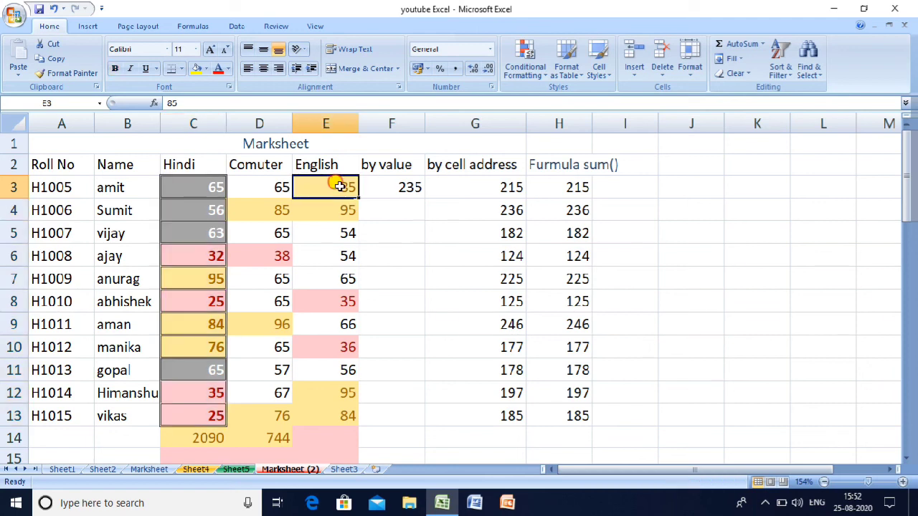
pyautogui.moveTo(340, 187); pyautogui.dragTo(338, 412)
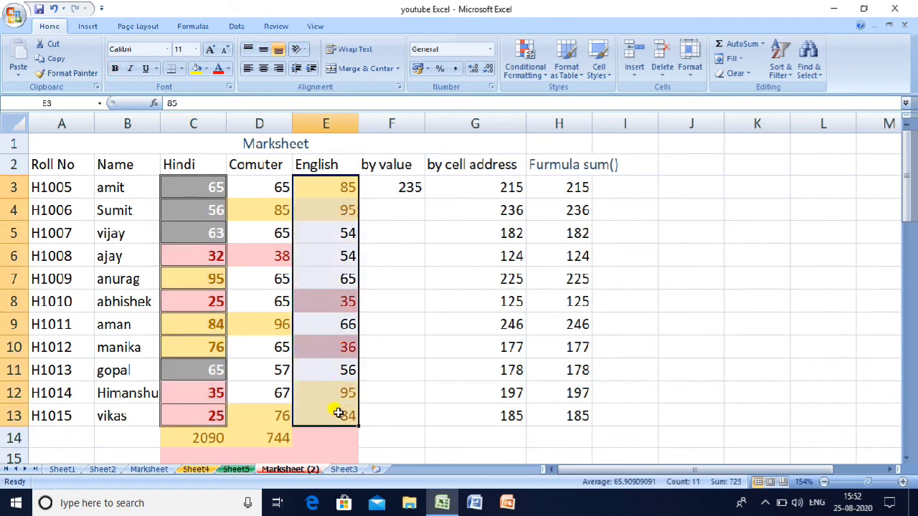
pyautogui.click(604, 73)
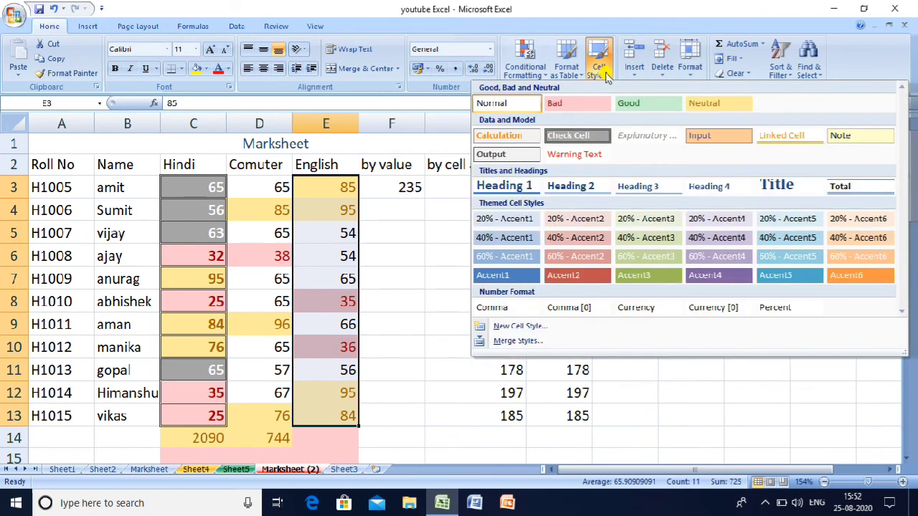
pyautogui.click(565, 277)
pyautogui.click(375, 284)
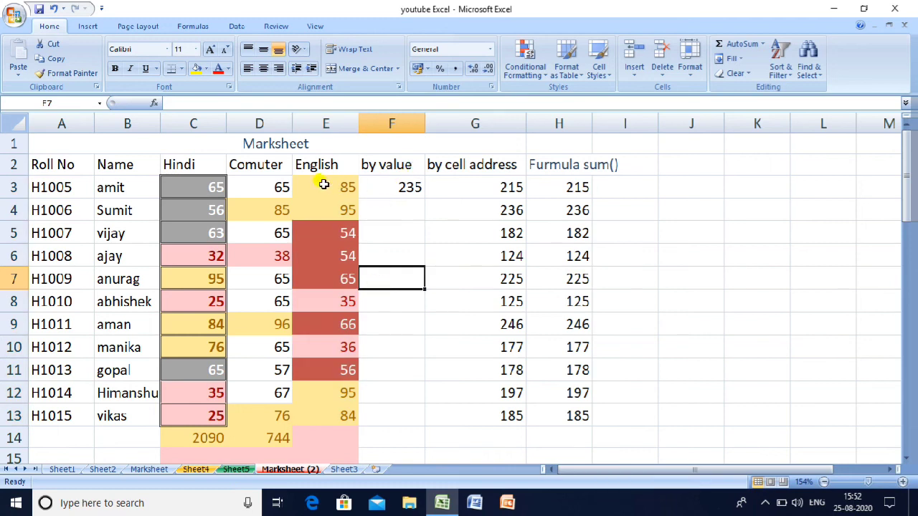
# Step: Enter =SUM(C3:C13,E3:E13) in E14 to total only the Hindi and English marks
pyautogui.click(316, 433)
pyautogui.write('=s')
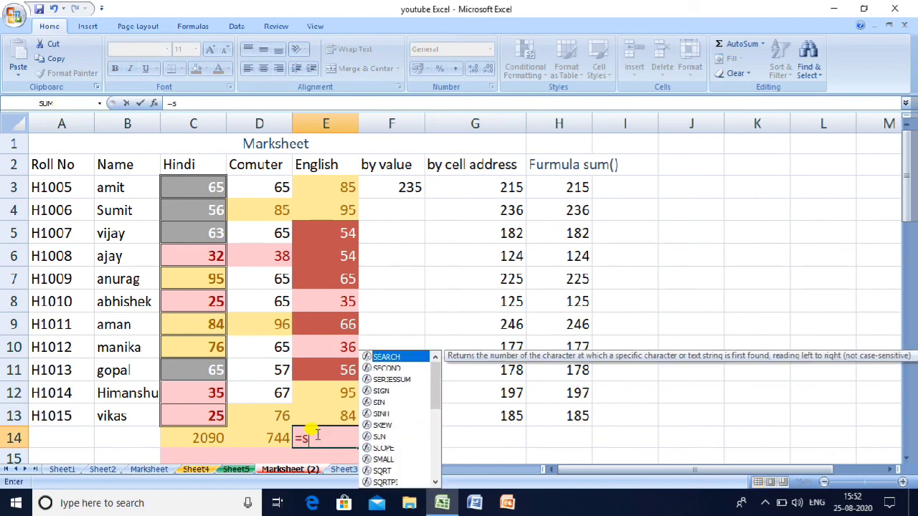
pyautogui.write('um(')
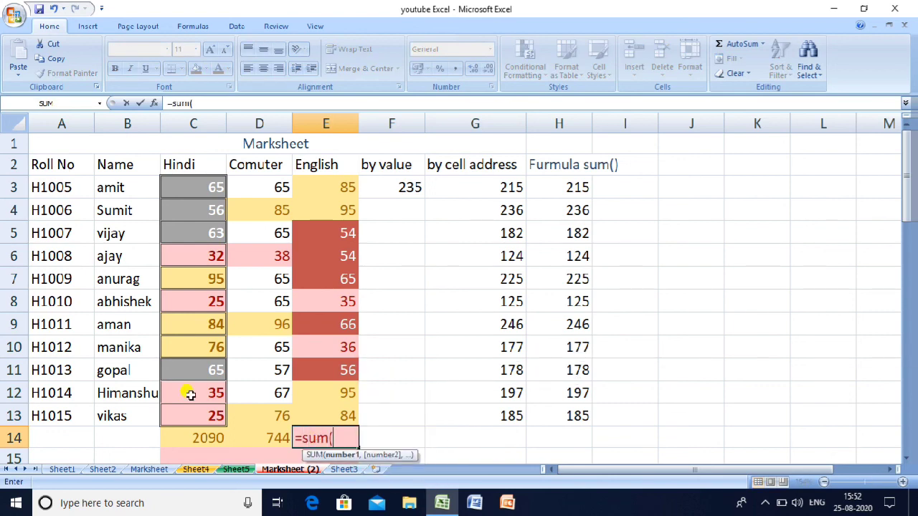
pyautogui.write('c3:')
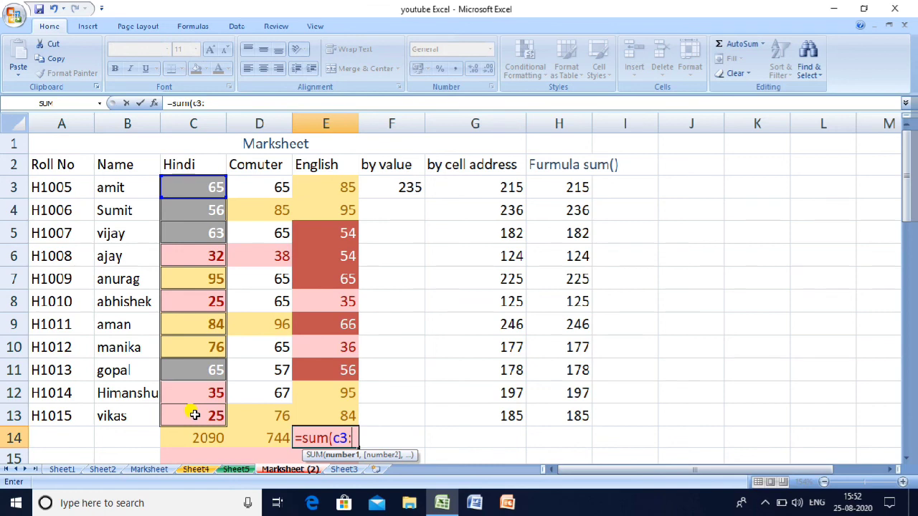
pyautogui.write('c13')
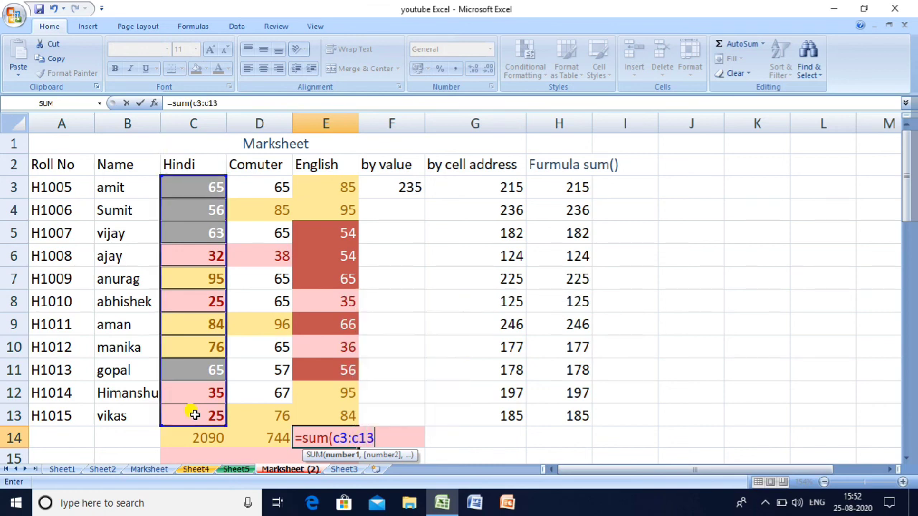
pyautogui.write('m')
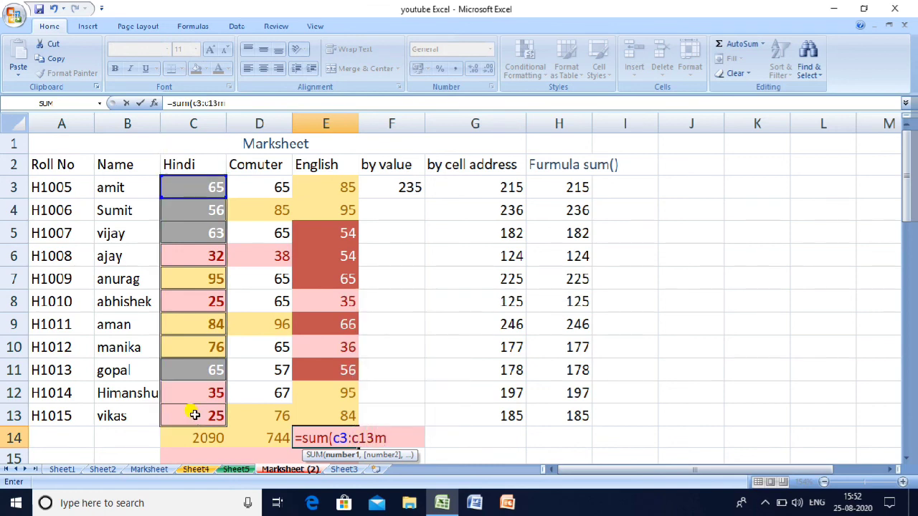
pyautogui.press('BackSpace')
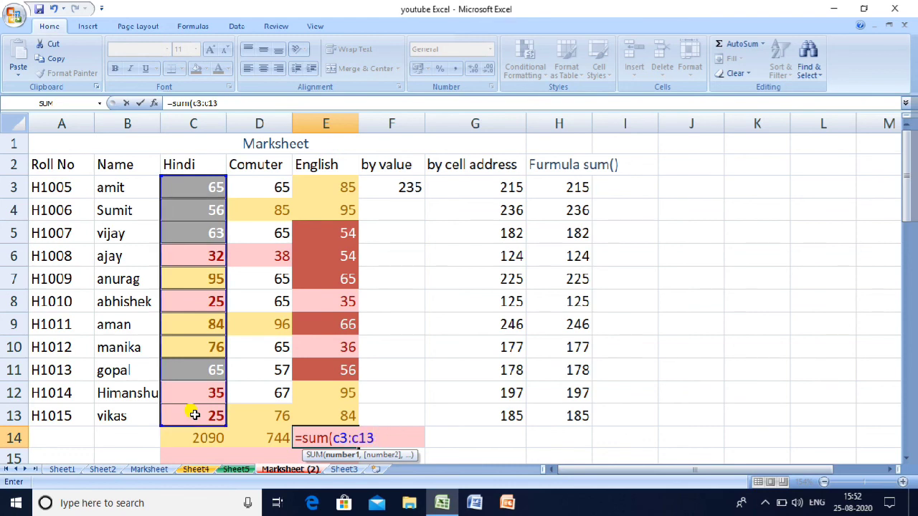
pyautogui.write(',')
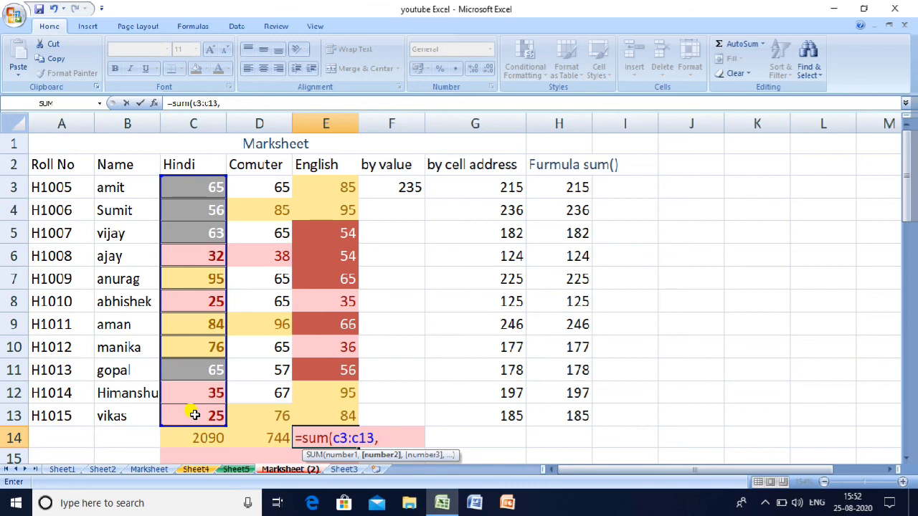
pyautogui.write('e3:e13')
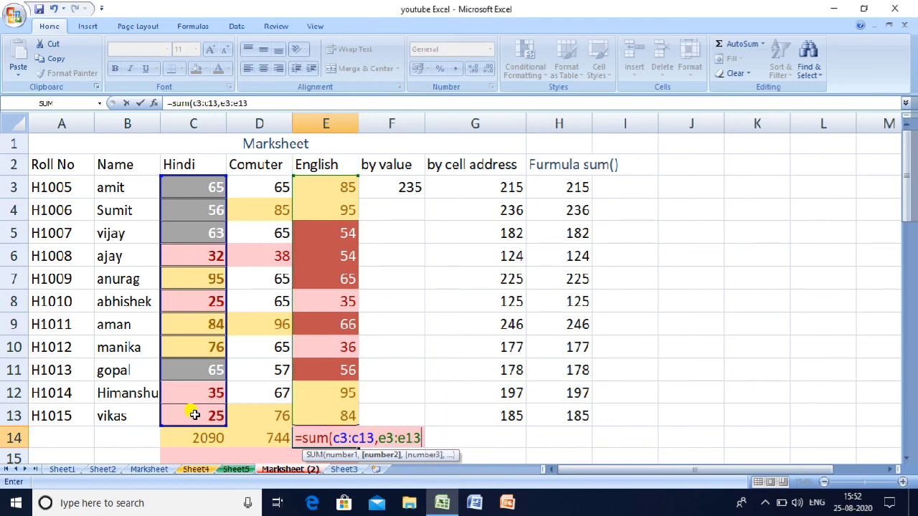
pyautogui.write(')')
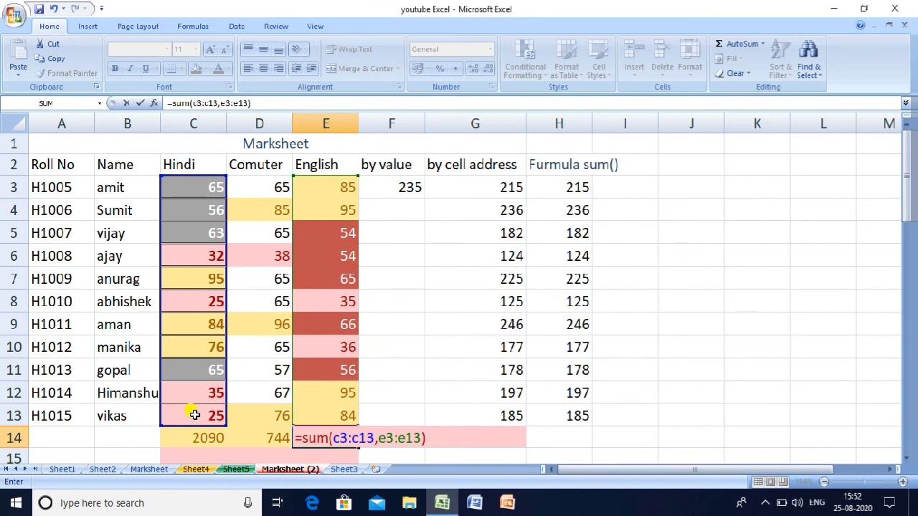
pyautogui.press('Return')
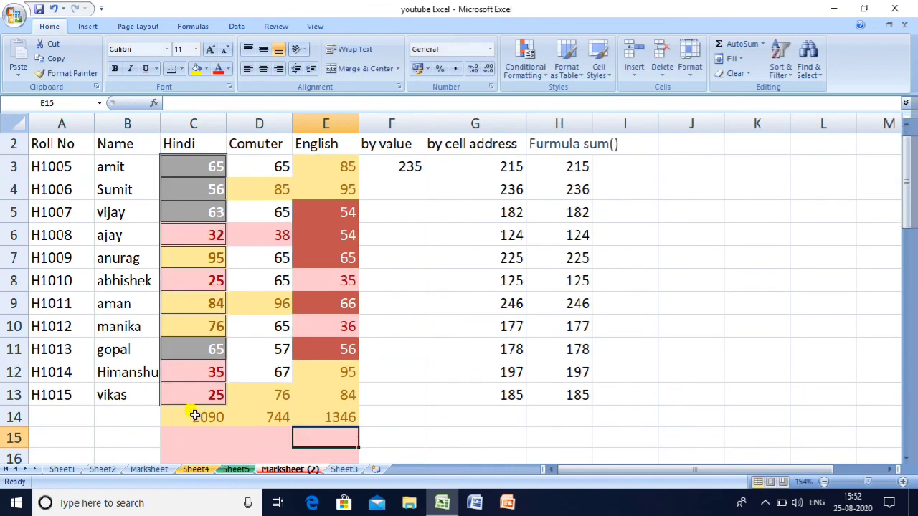
pyautogui.press('Up')
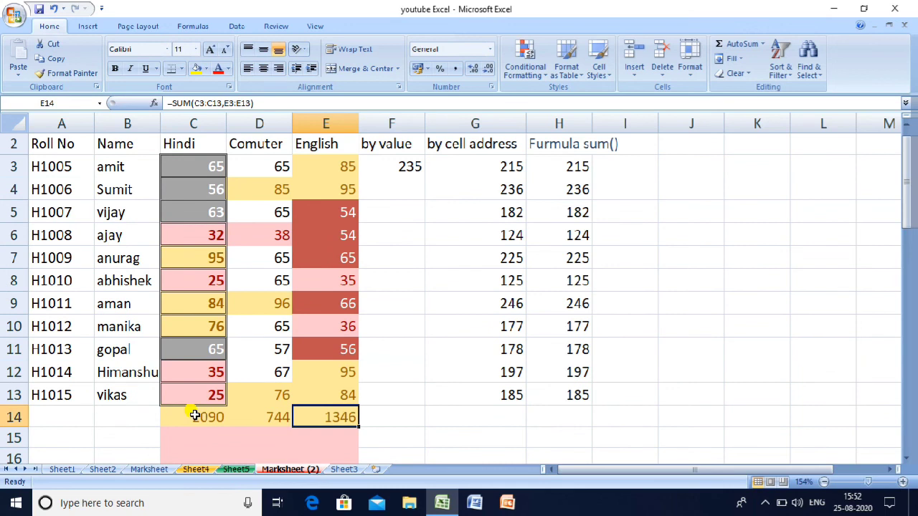